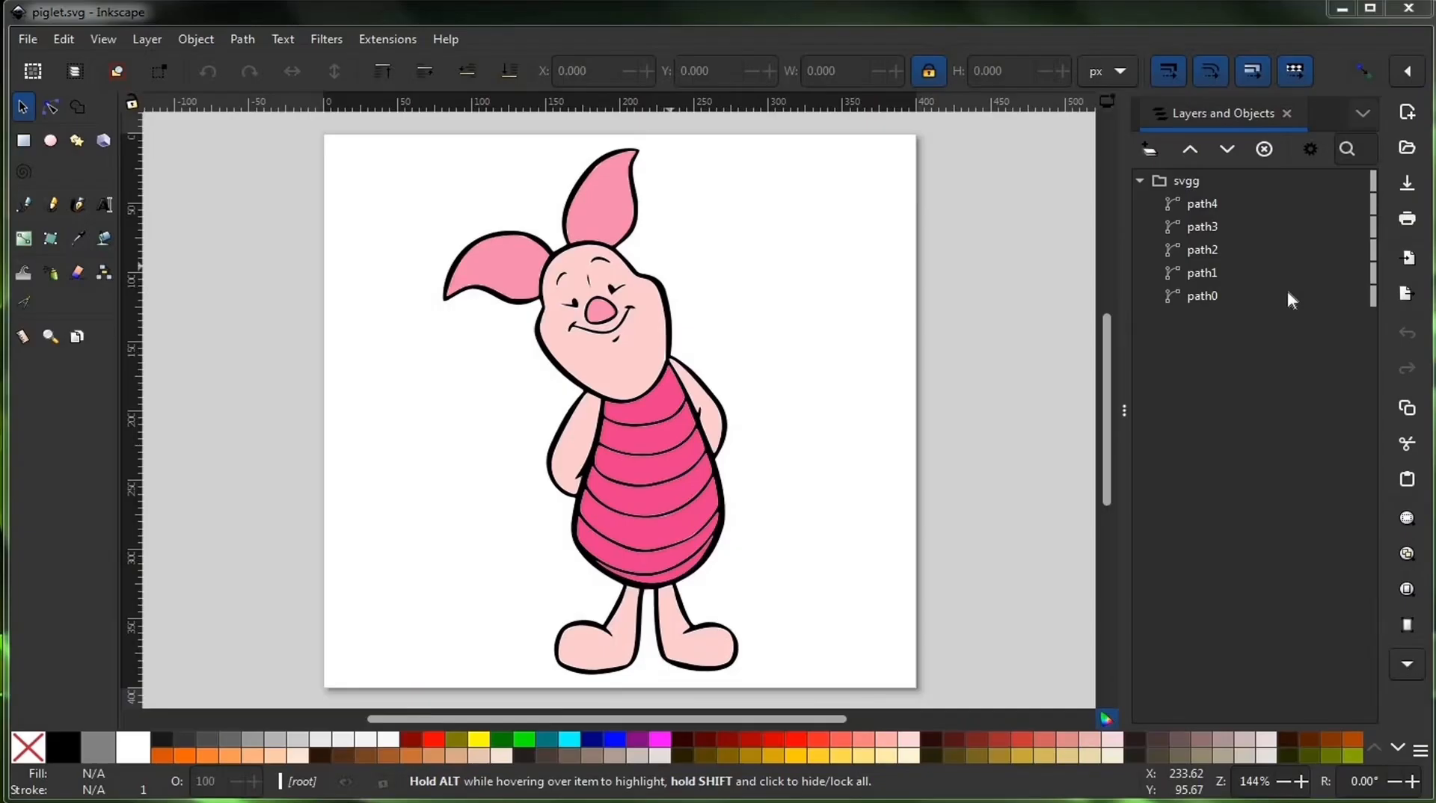
Hide and show path0 repeatedly to check which part of the Piglet drawing it contains
left_click(1201, 295)
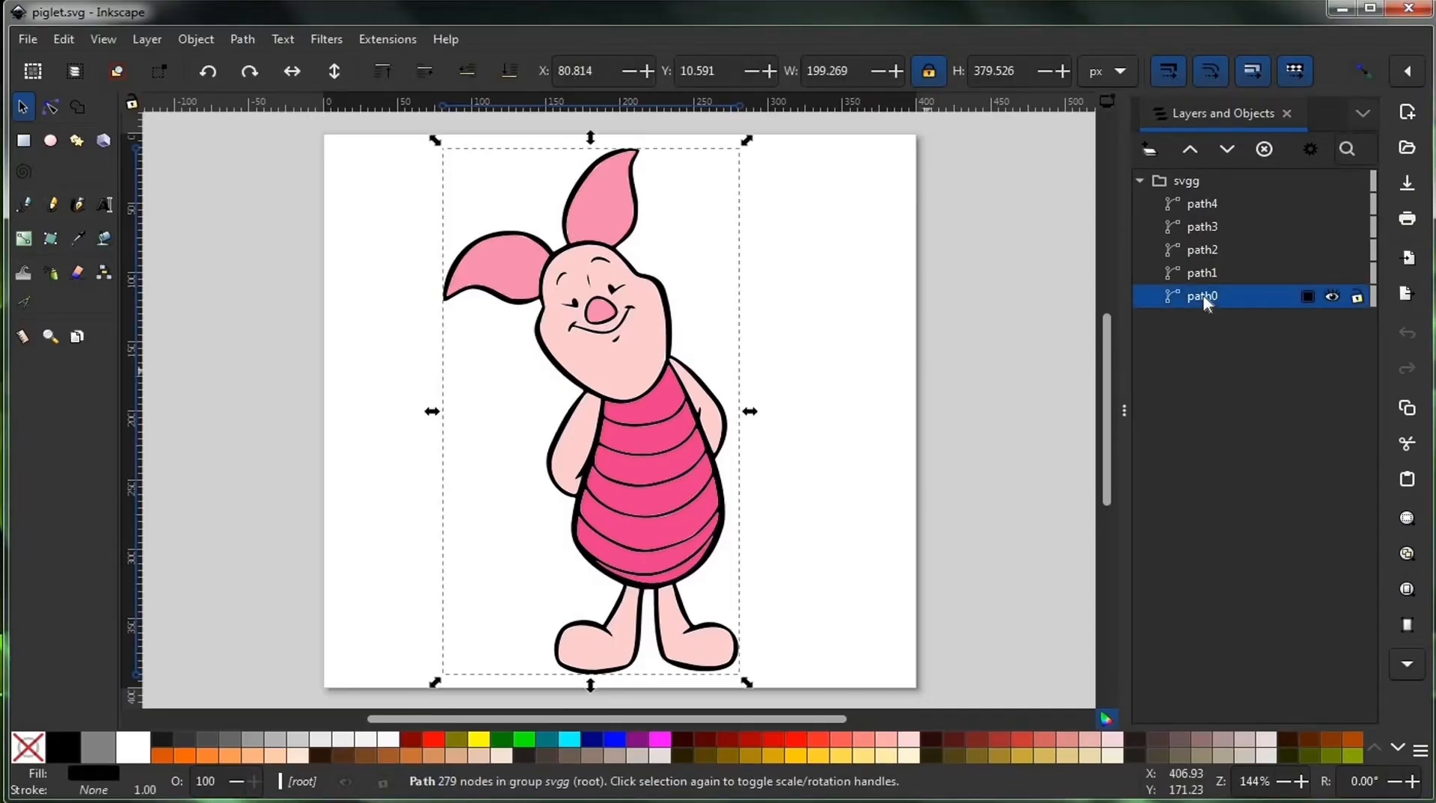
left_click(1332, 297)
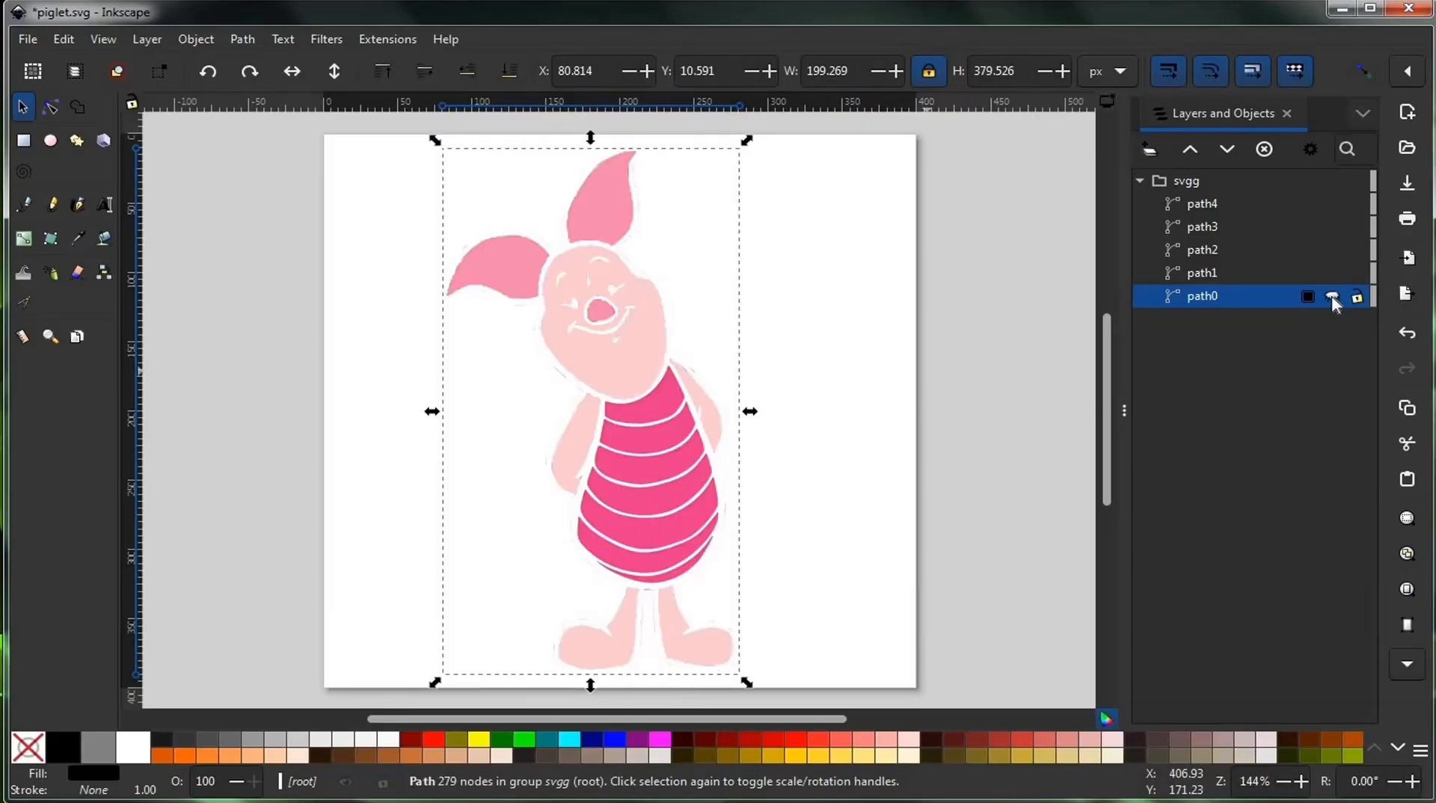
left_click(1332, 297)
left_click(1332, 297)
left_click(1332, 297)
left_click(1332, 297)
left_click(1332, 296)
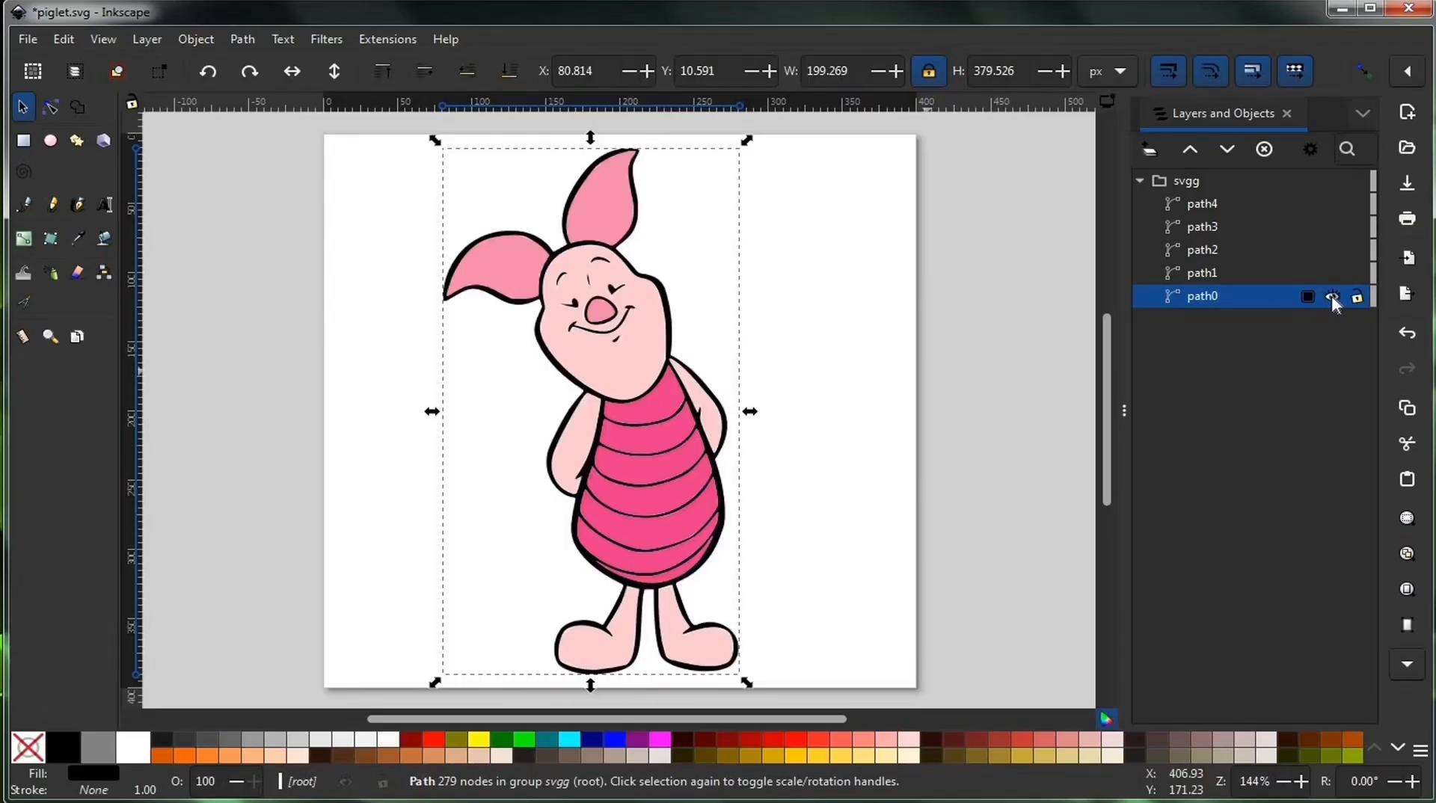
left_click(1332, 297)
left_click(1332, 297)
left_click(1332, 297)
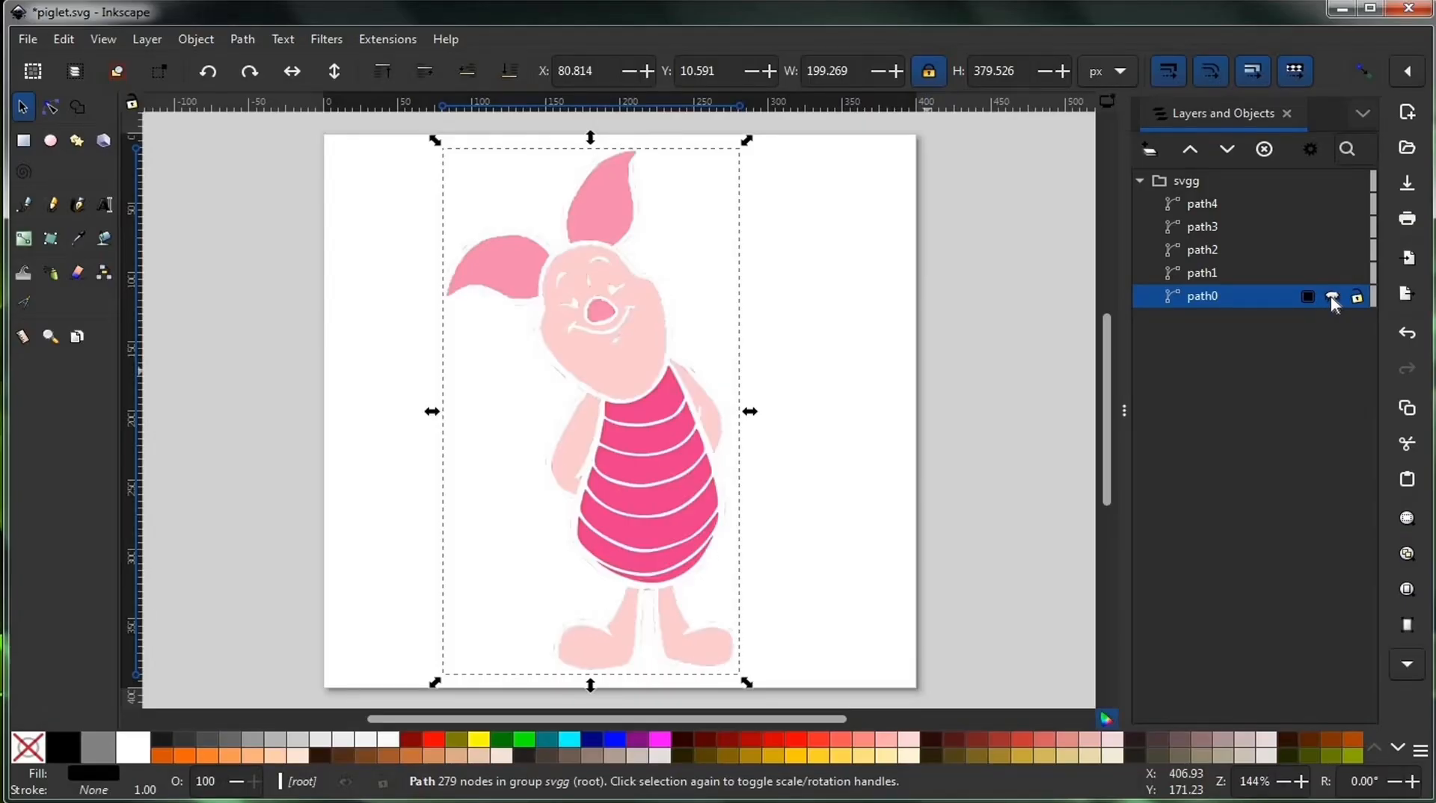
left_click(1333, 297)
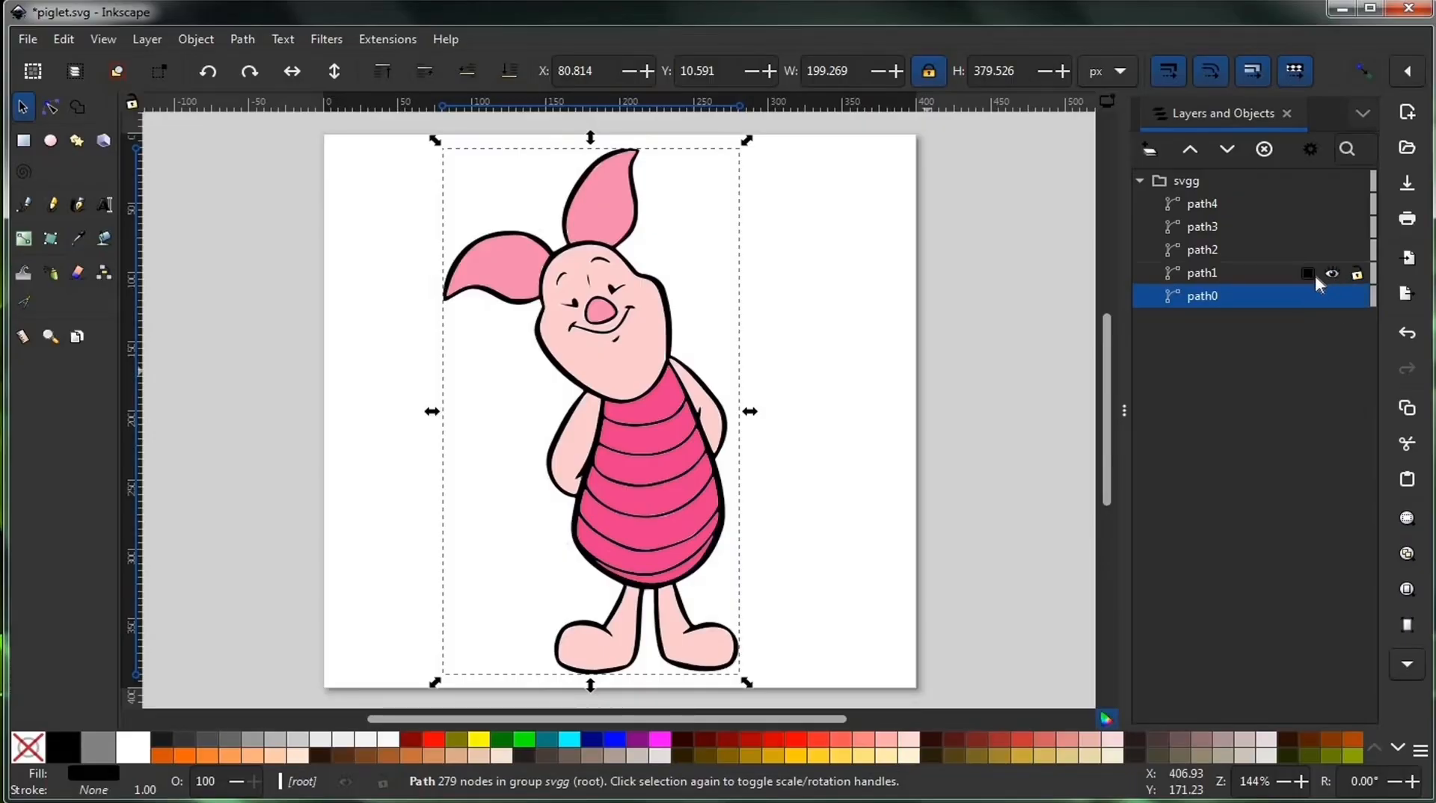
Hide and show path1 to check which coloured areas of the drawing it contains
left_click(1313, 275)
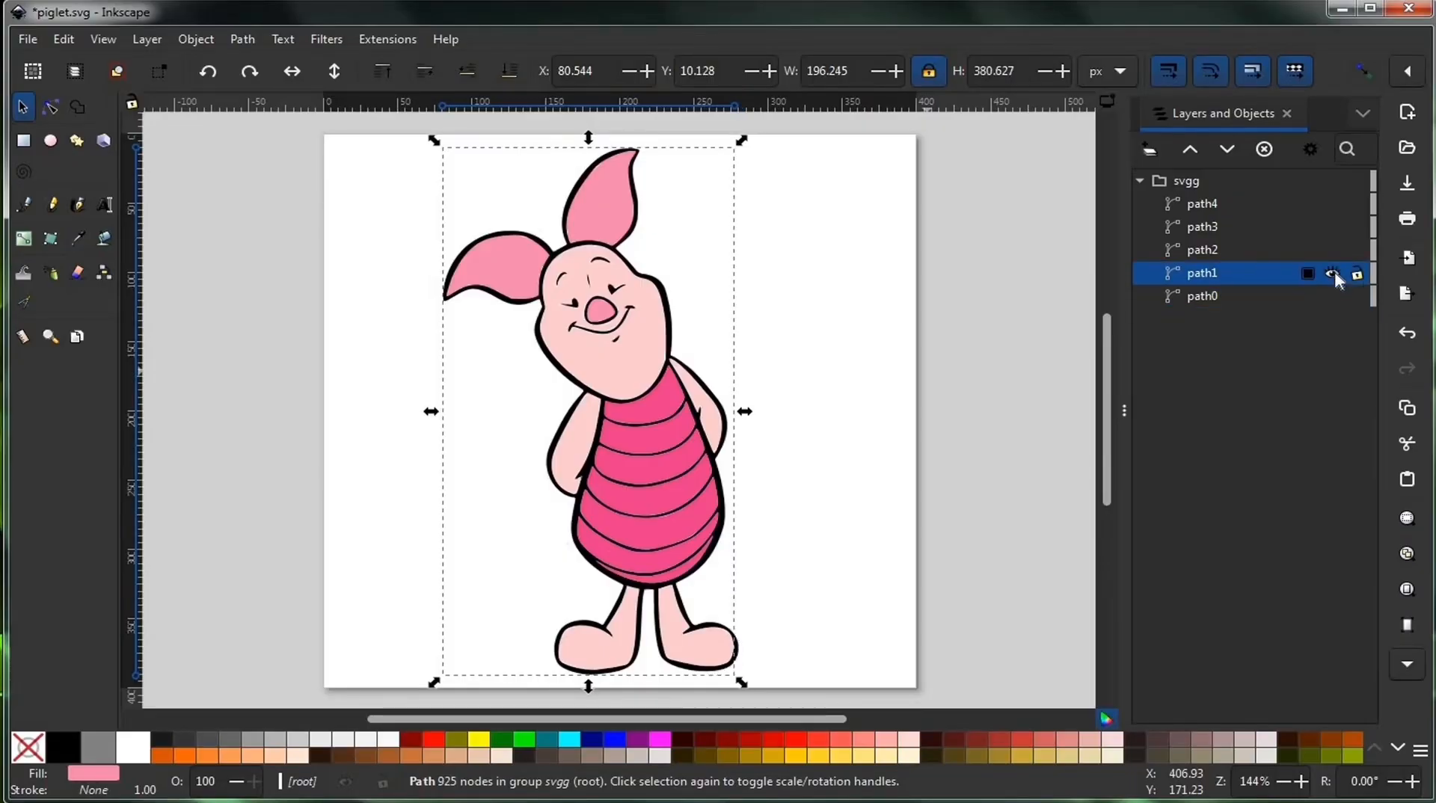
left_click(1333, 275)
left_click(1333, 275)
left_click(1332, 275)
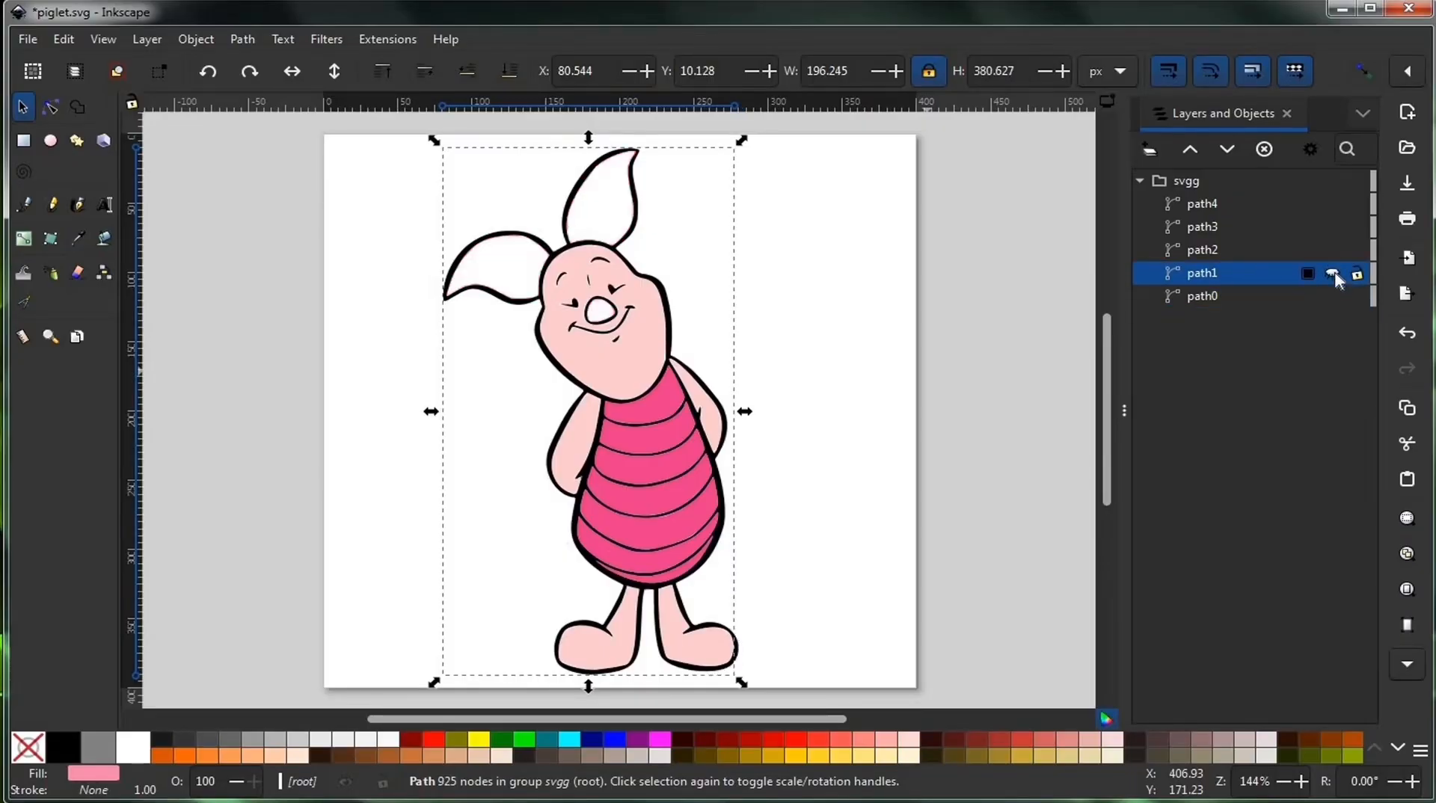
left_click(1332, 274)
Hide and show path2 to check which areas of the character it covers
left_click(1307, 250)
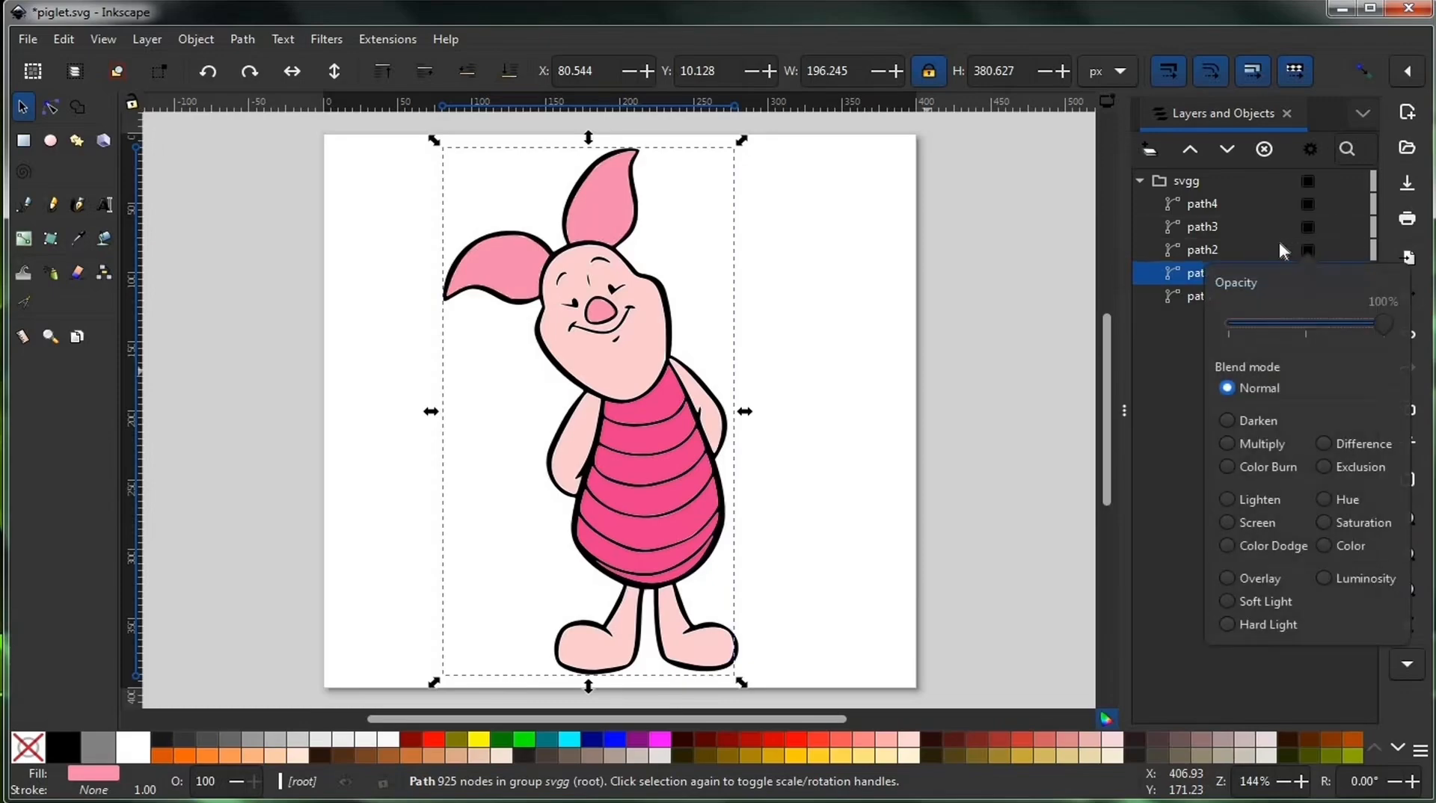
left_click(1259, 244)
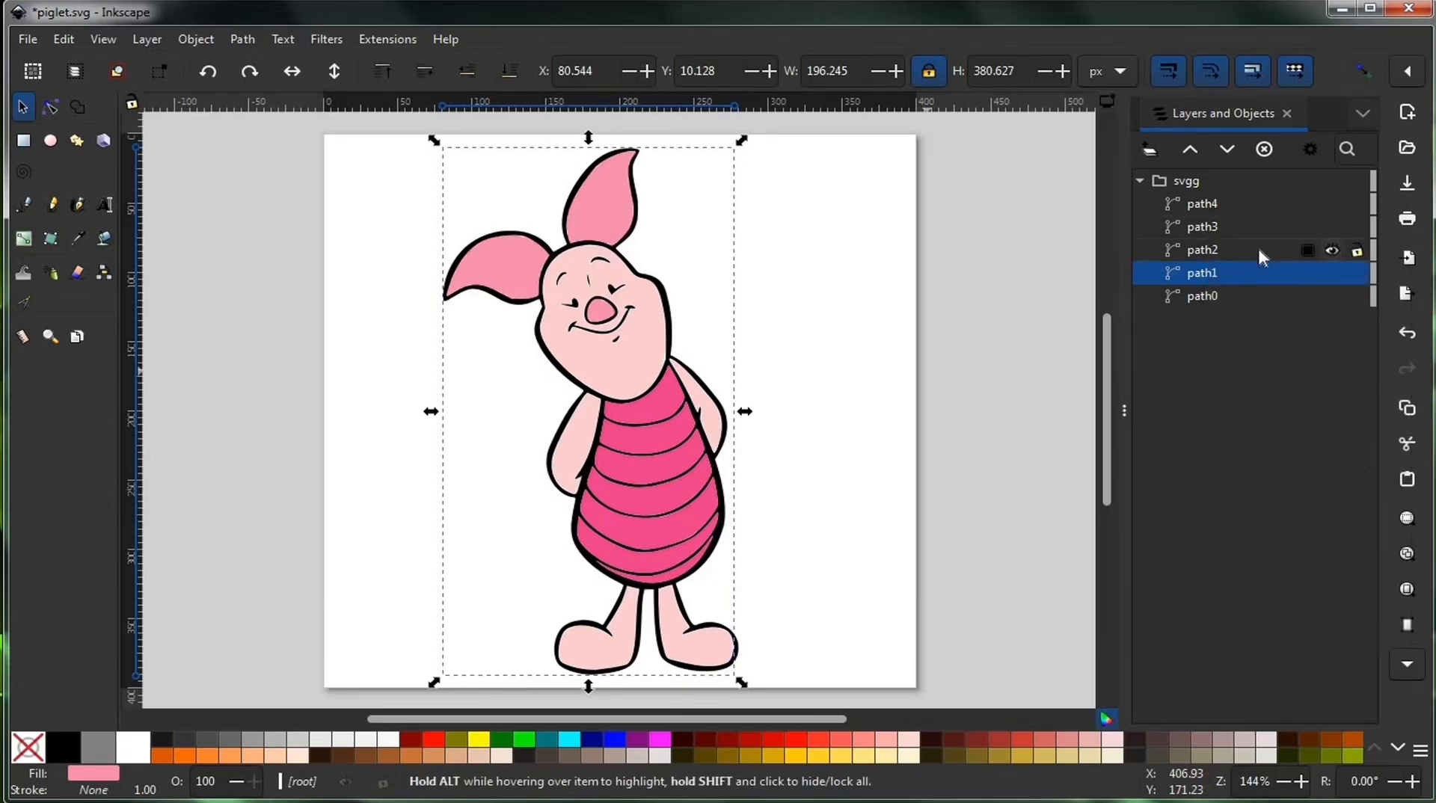
left_click(1335, 252)
left_click(1334, 252)
left_click(1335, 252)
left_click(1335, 252)
Hide and show path3 to check which part of the character it fills
left_click(1291, 226)
left_click(1333, 228)
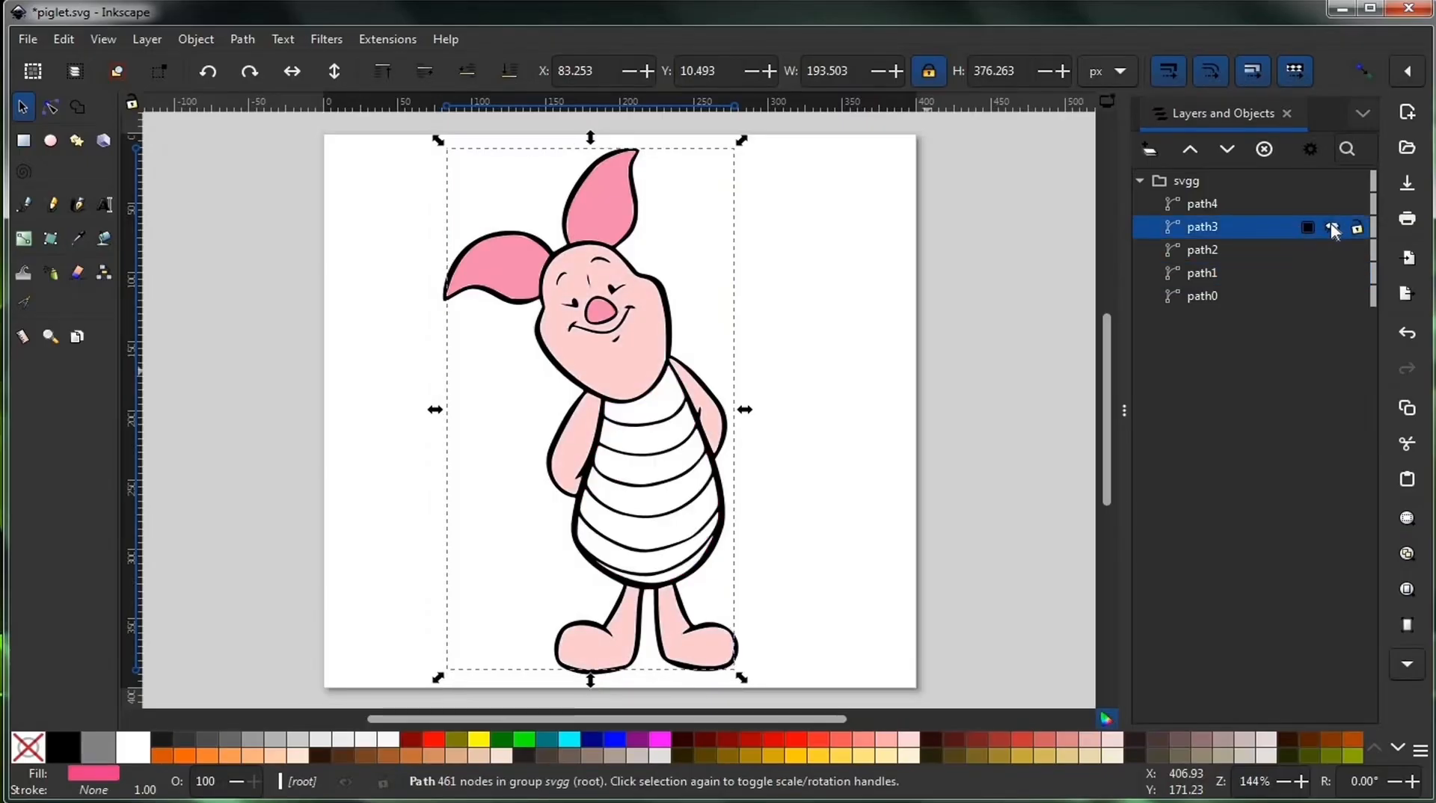
left_click(1335, 230)
left_click(1334, 230)
left_click(1335, 229)
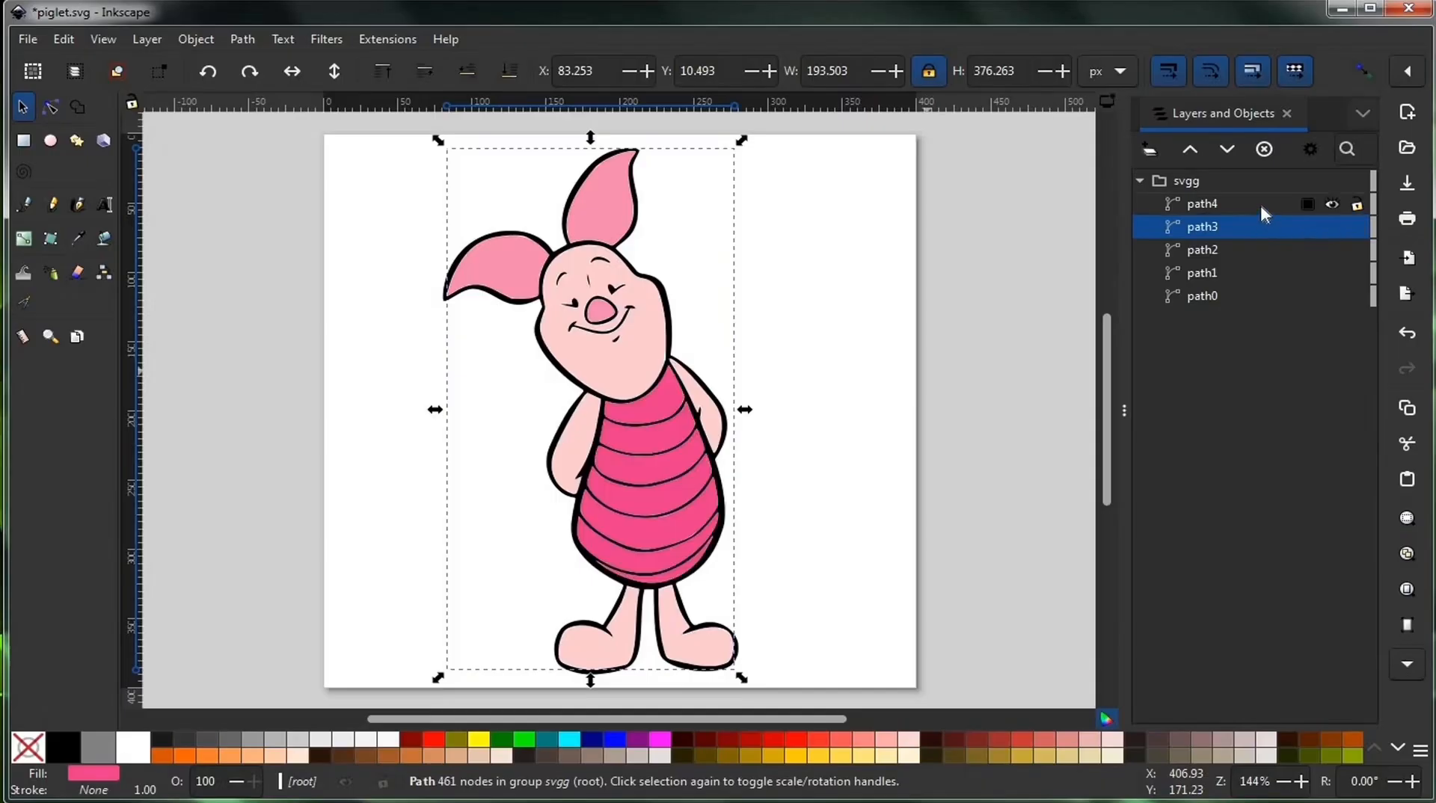
Hide the white background path4 and select the four paths from path3 to path0 together
left_click(1261, 206)
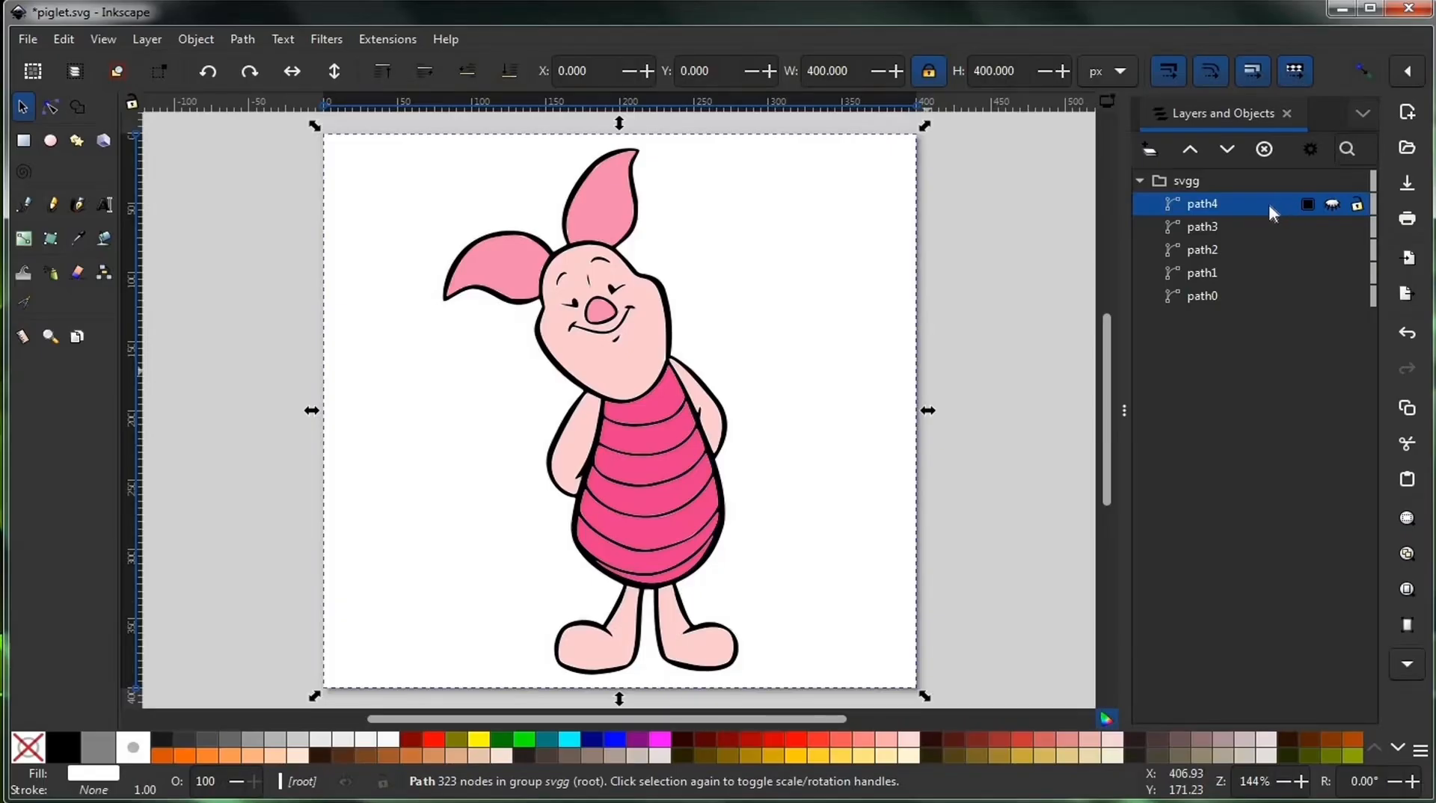
left_click(1232, 224)
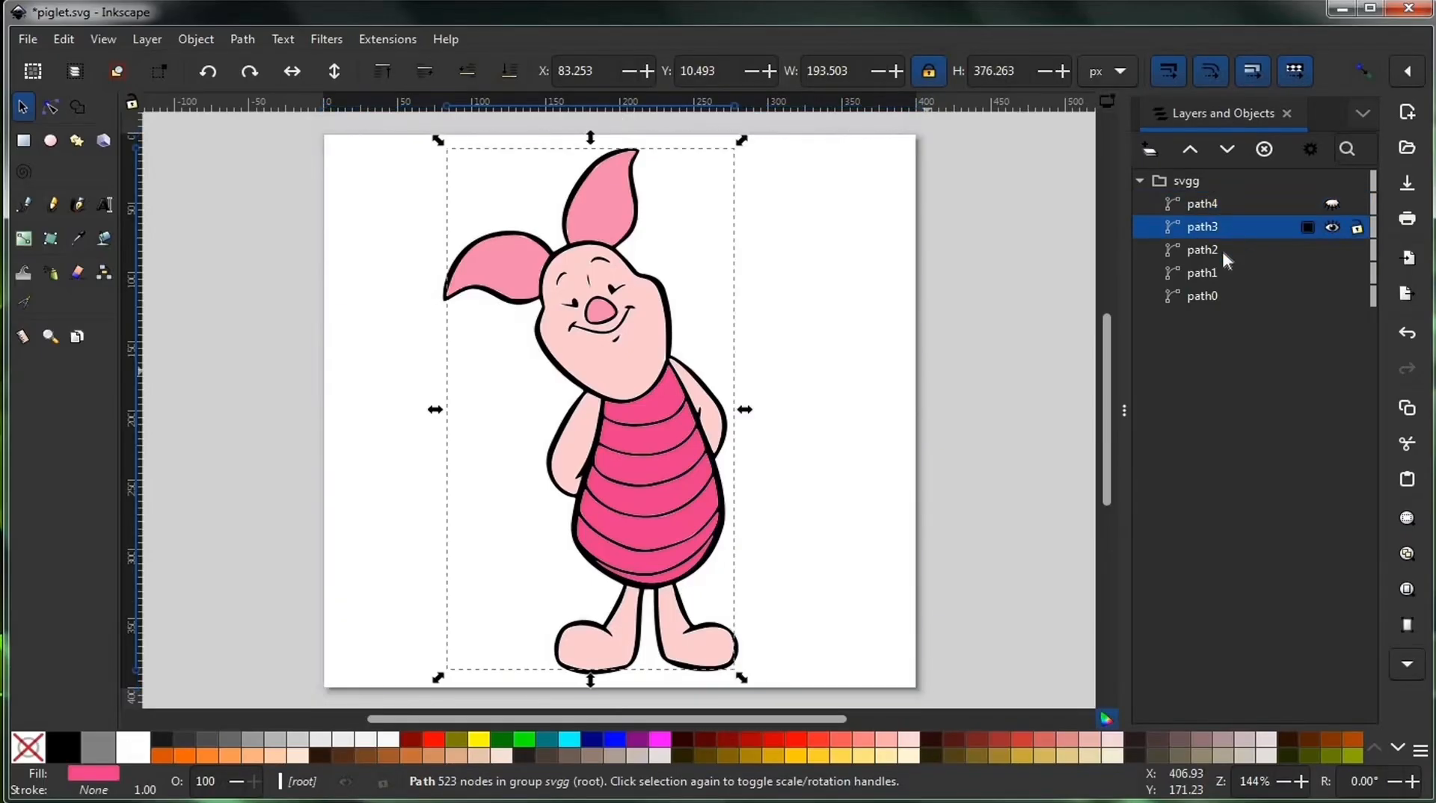
left_click(1210, 293, "shift")
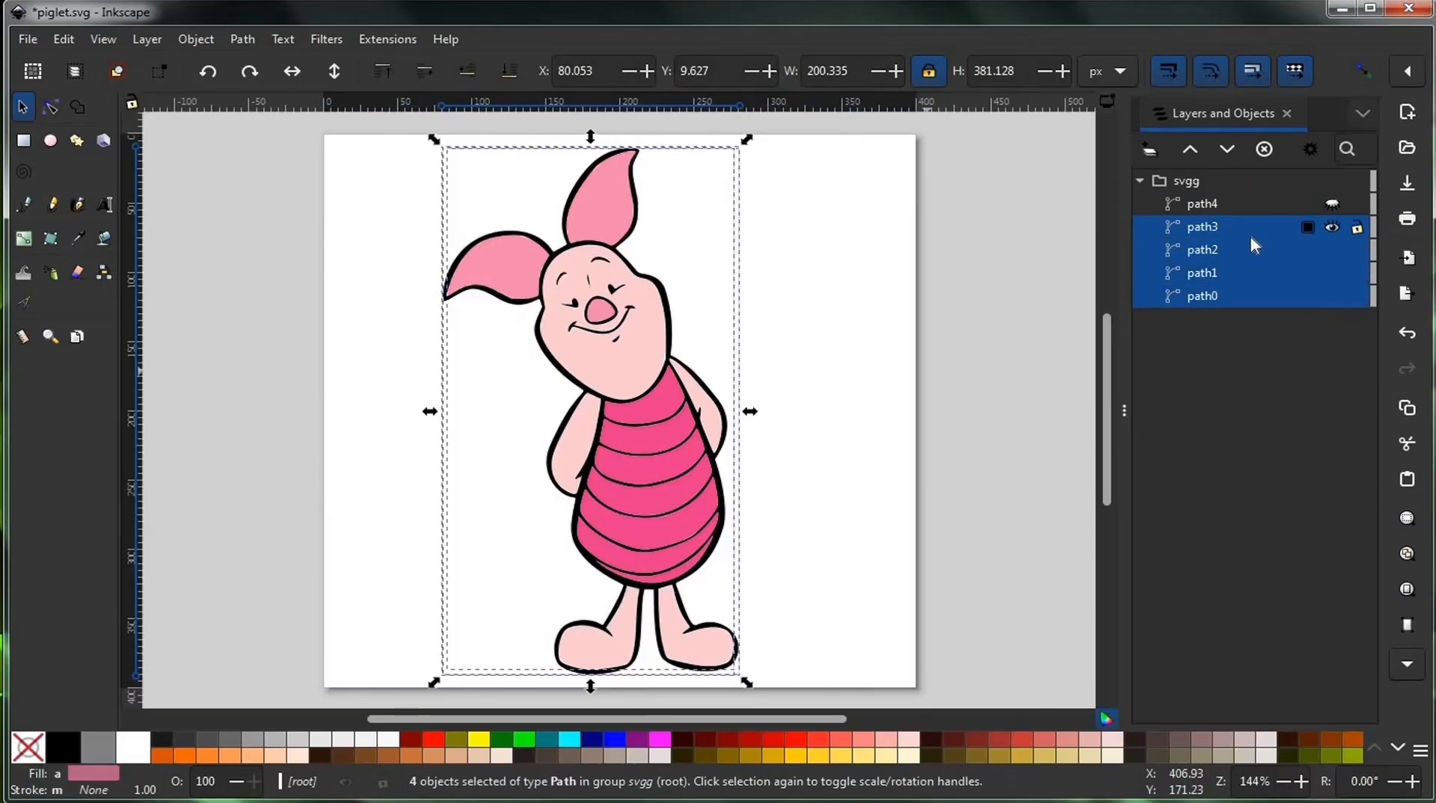
left_click(1244, 226)
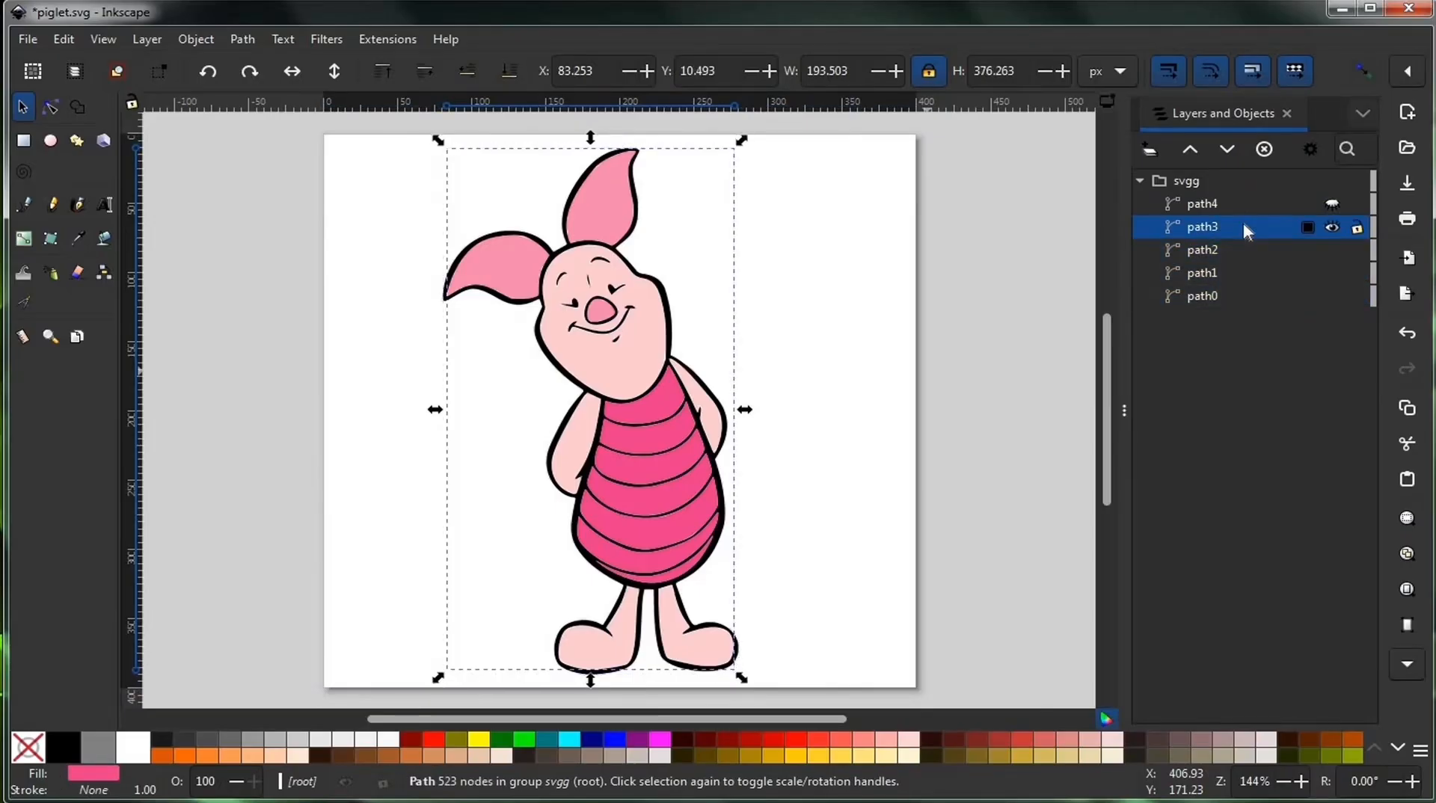
left_click(1224, 293, "shift")
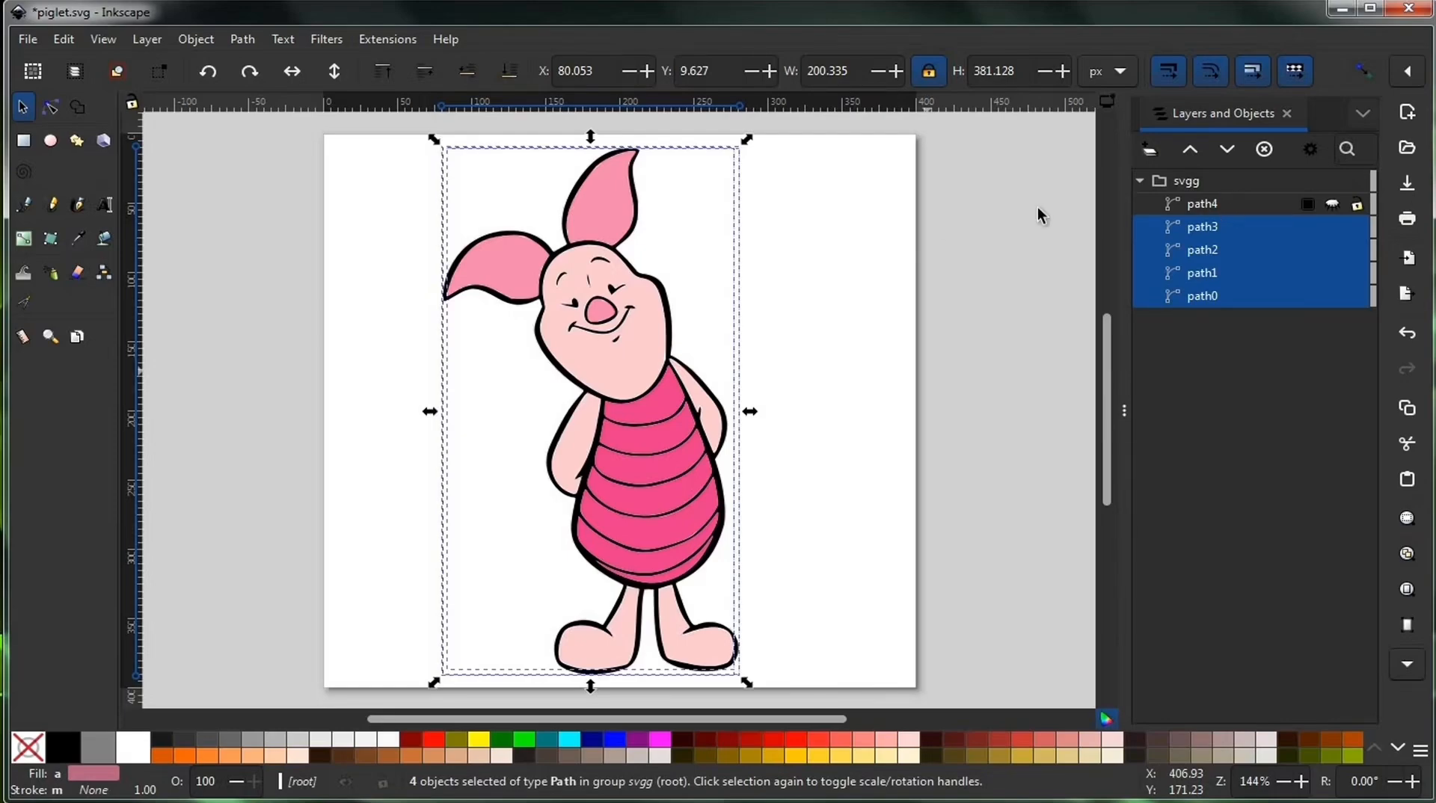
Batch-export the four selected paths as separate Plain SVG files, with Export Selected Only enabled and the prefix piglet
left_click(28, 40)
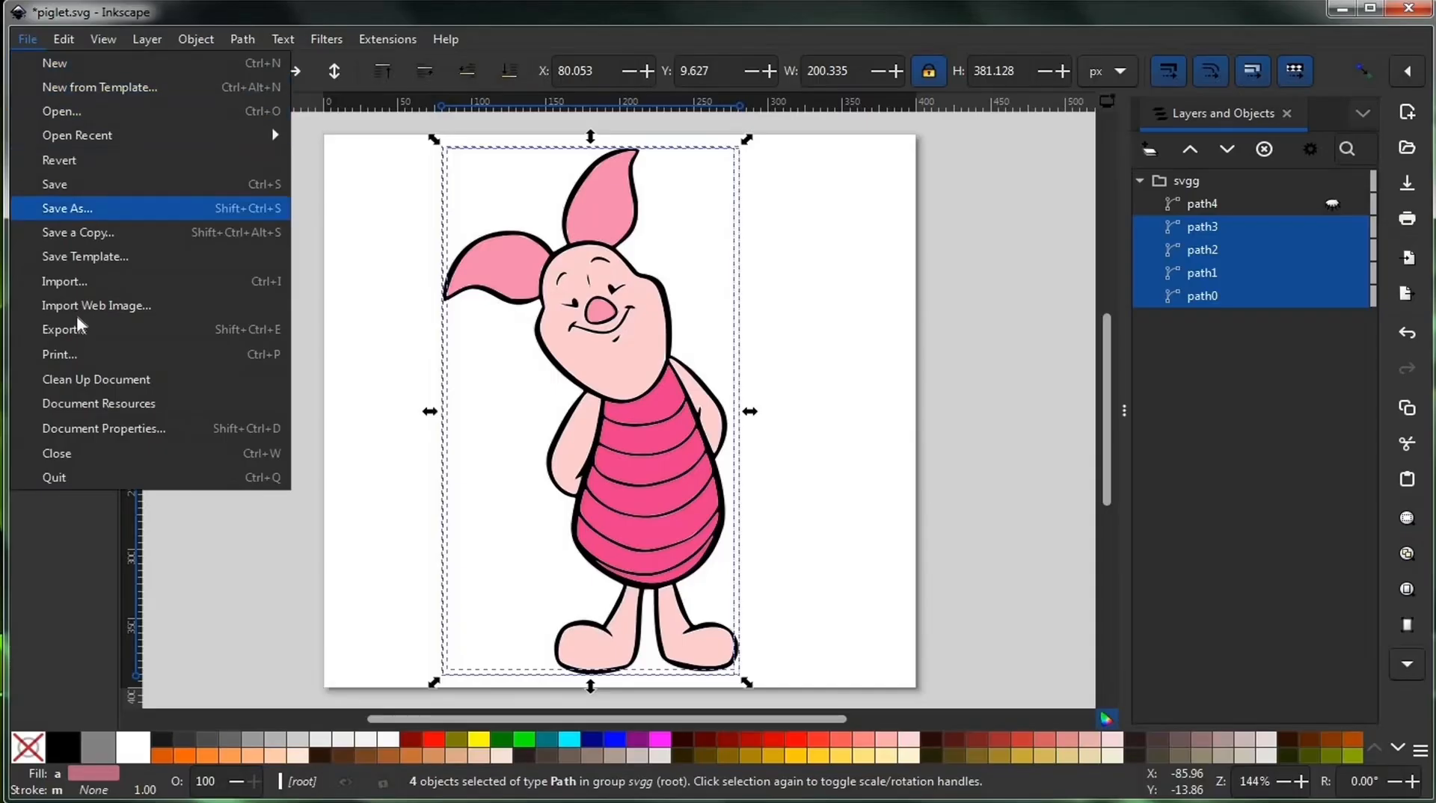
left_click(64, 331)
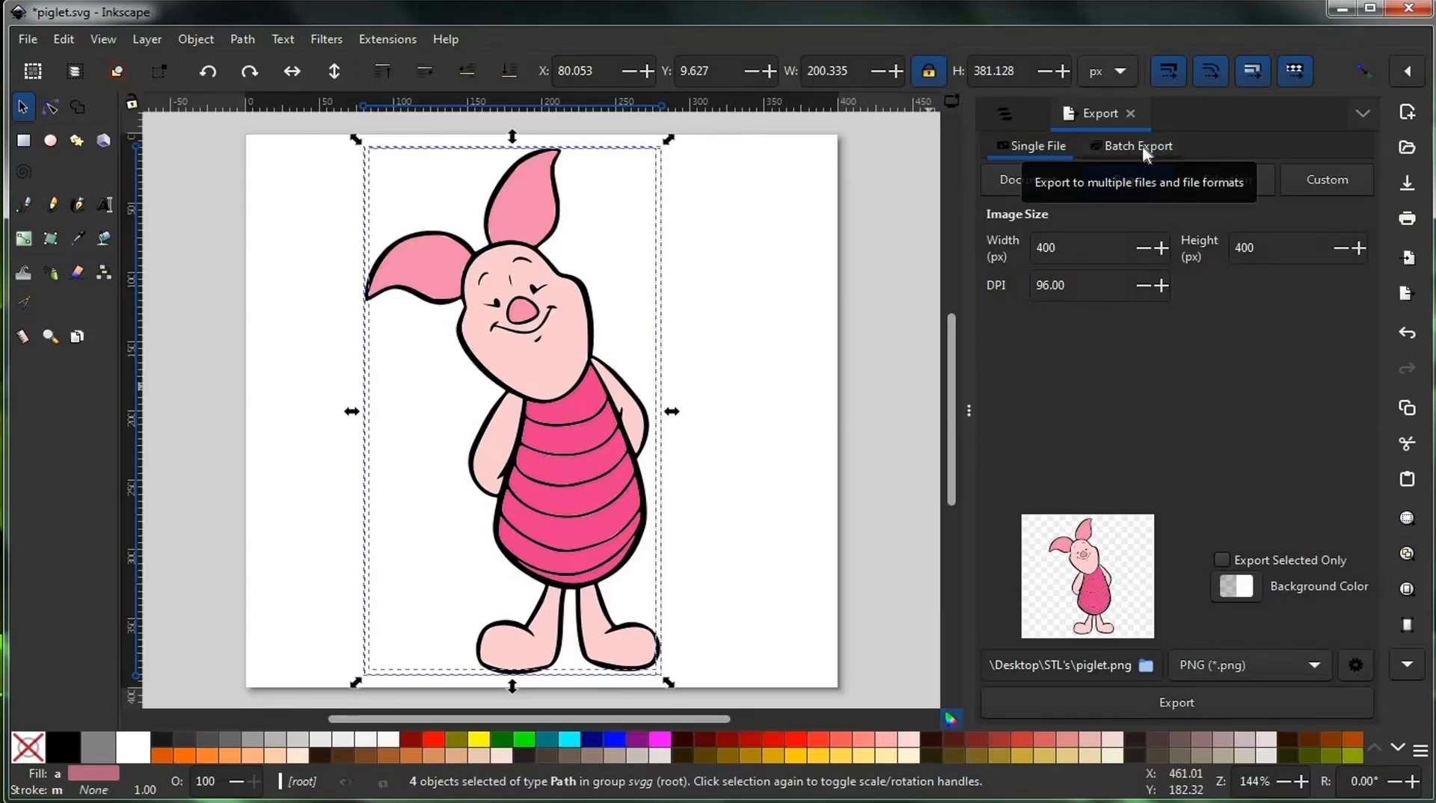
left_click(1139, 147)
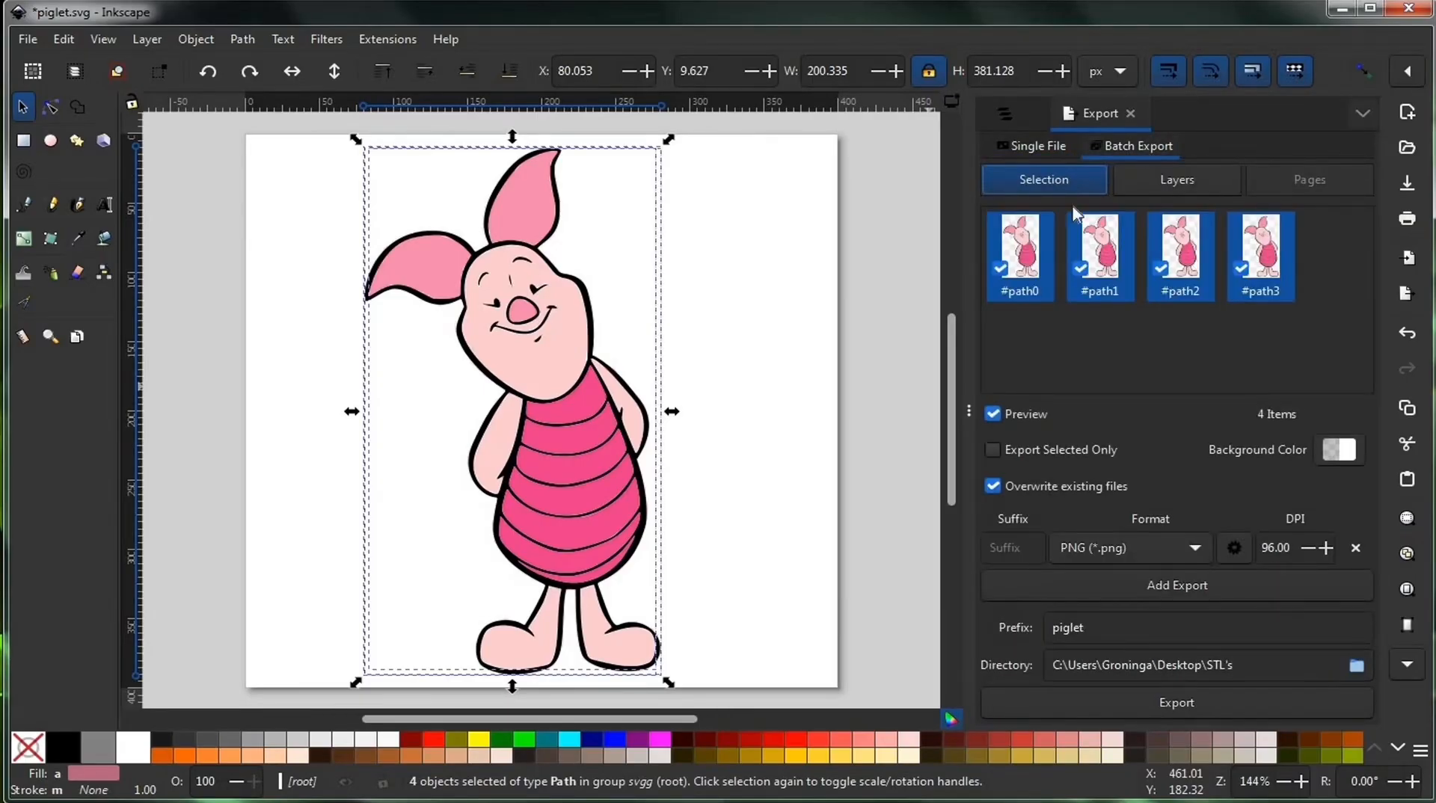
left_click(993, 450)
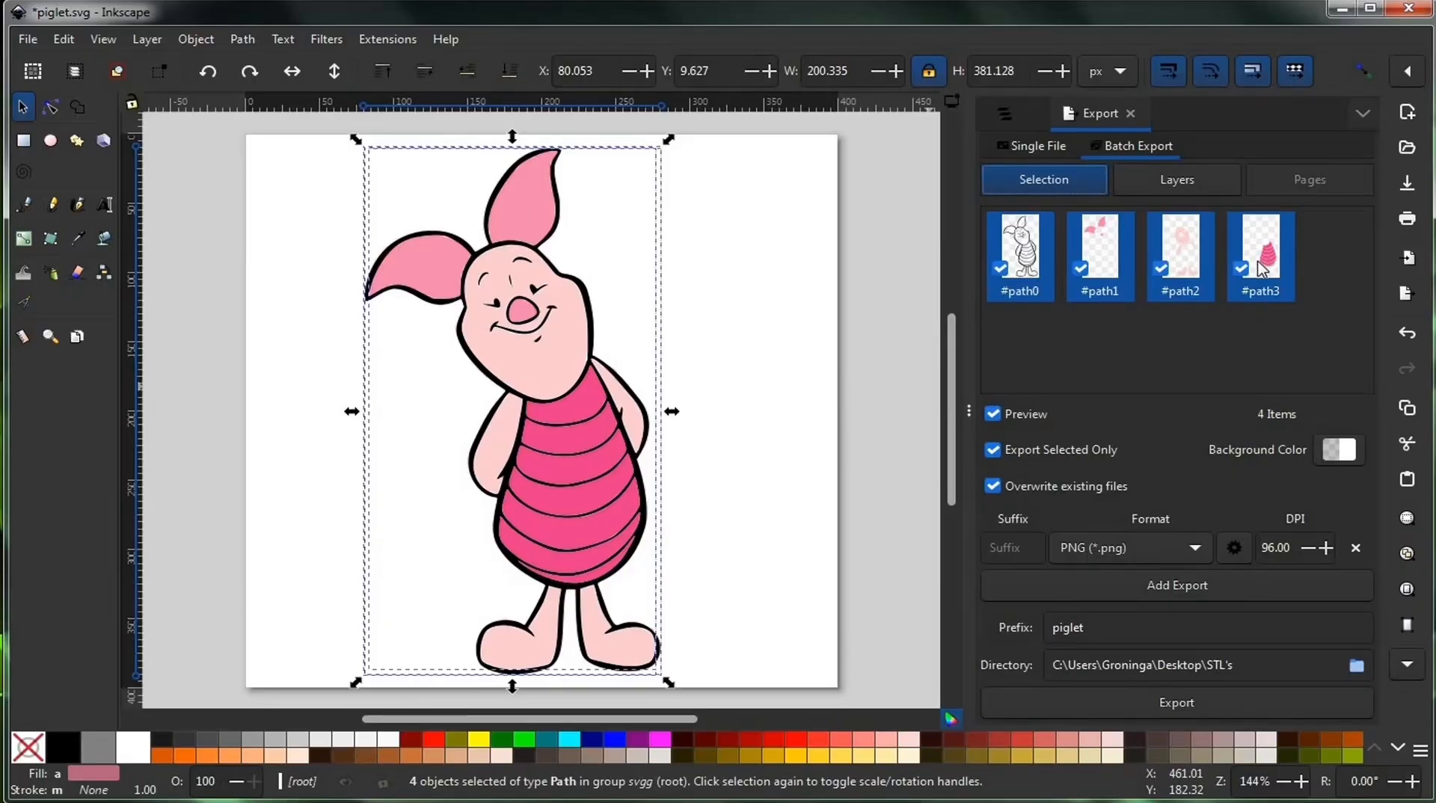
left_click(1194, 552)
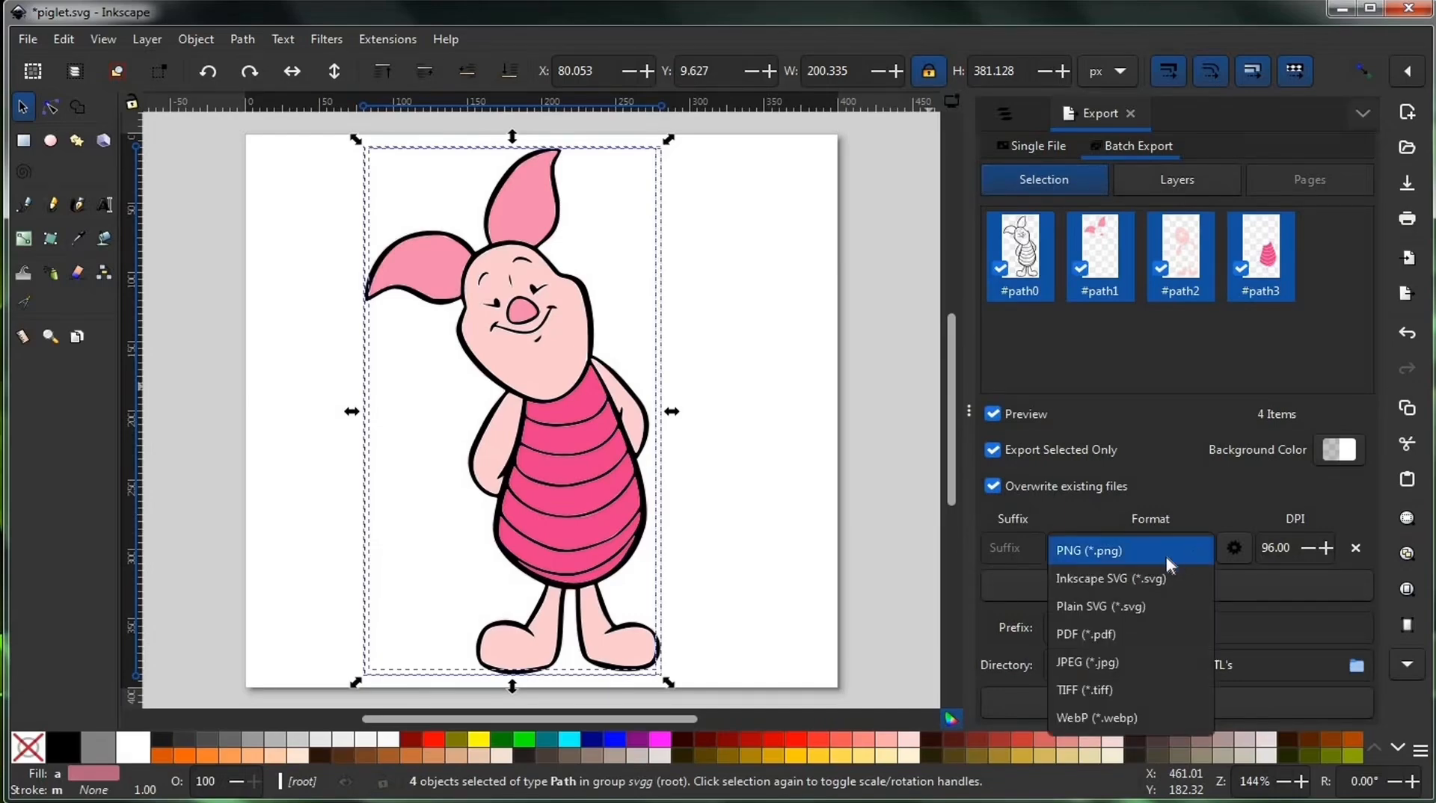
left_click(1124, 608)
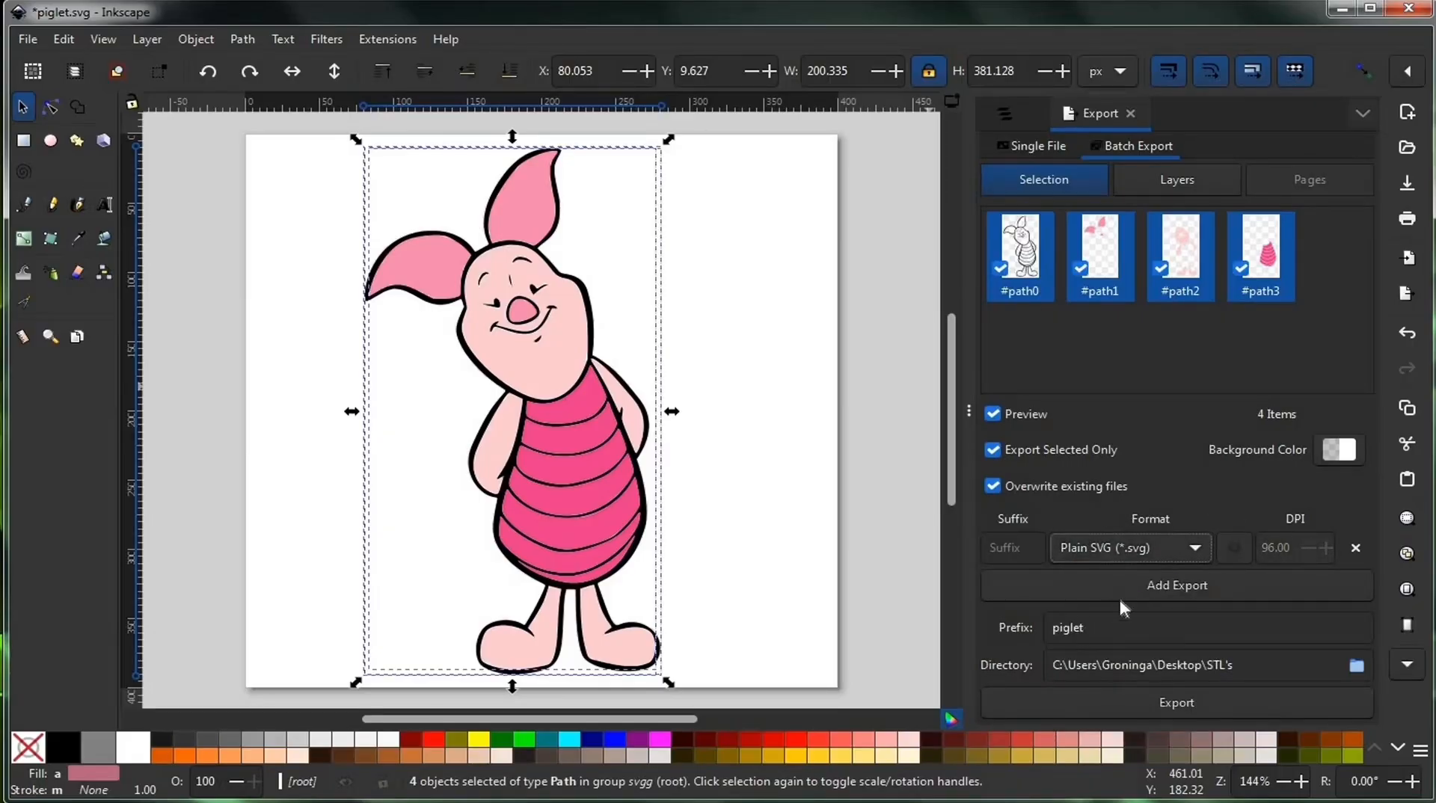
left_click(1178, 705)
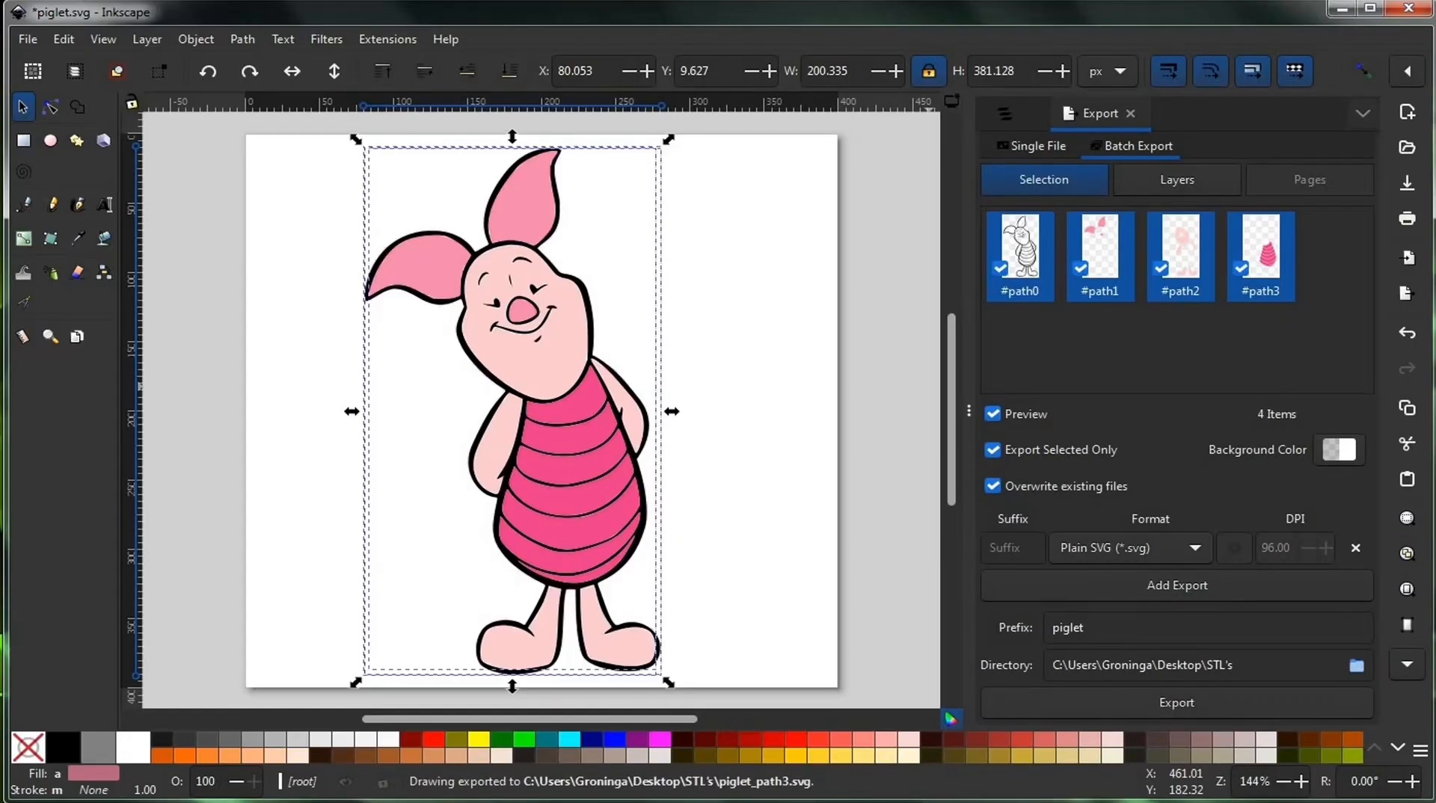
Switch to the file explorer and preview the exported files piglet_path0.svg to piglet_path3.svg in the STL's folder
left_click(808, 801)
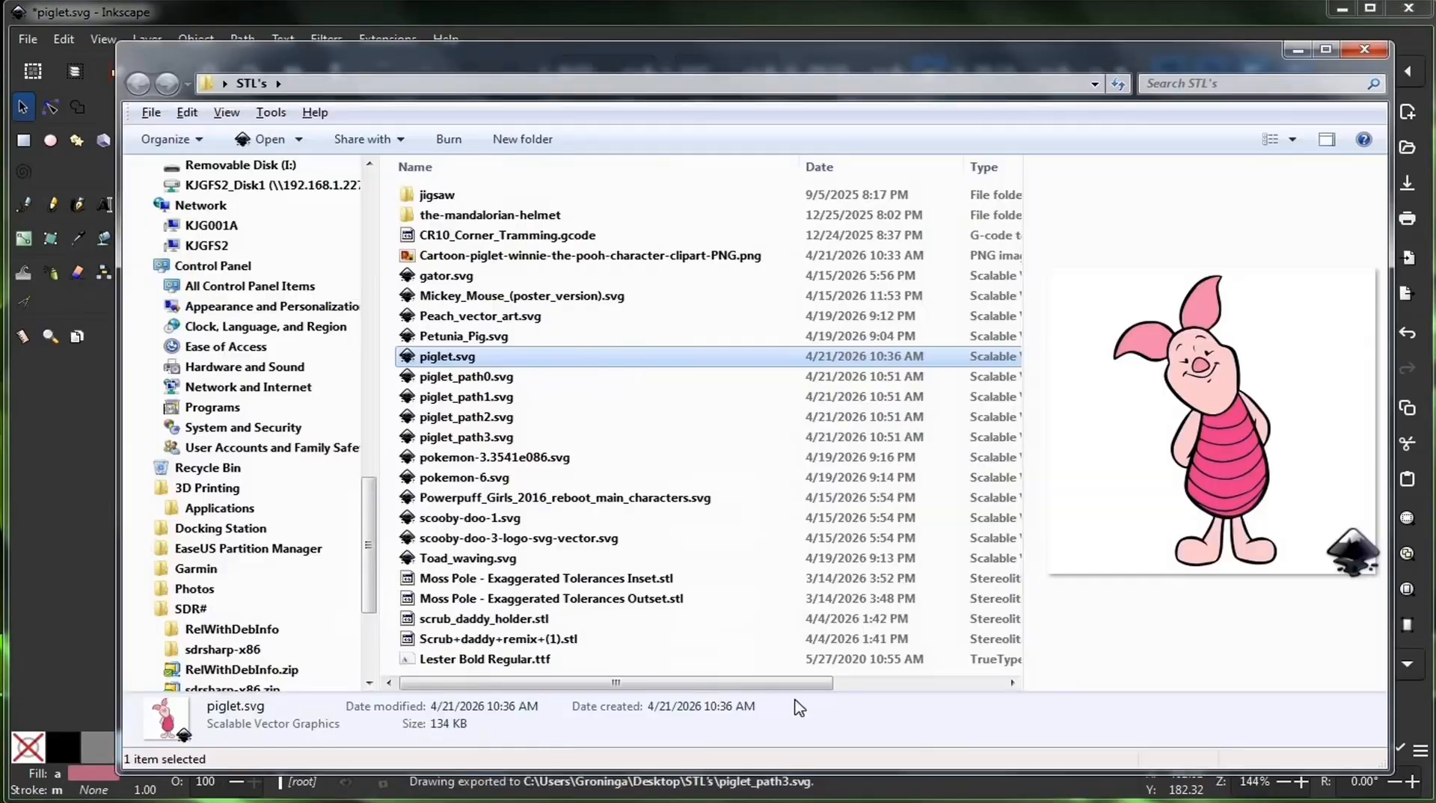
left_click(503, 378)
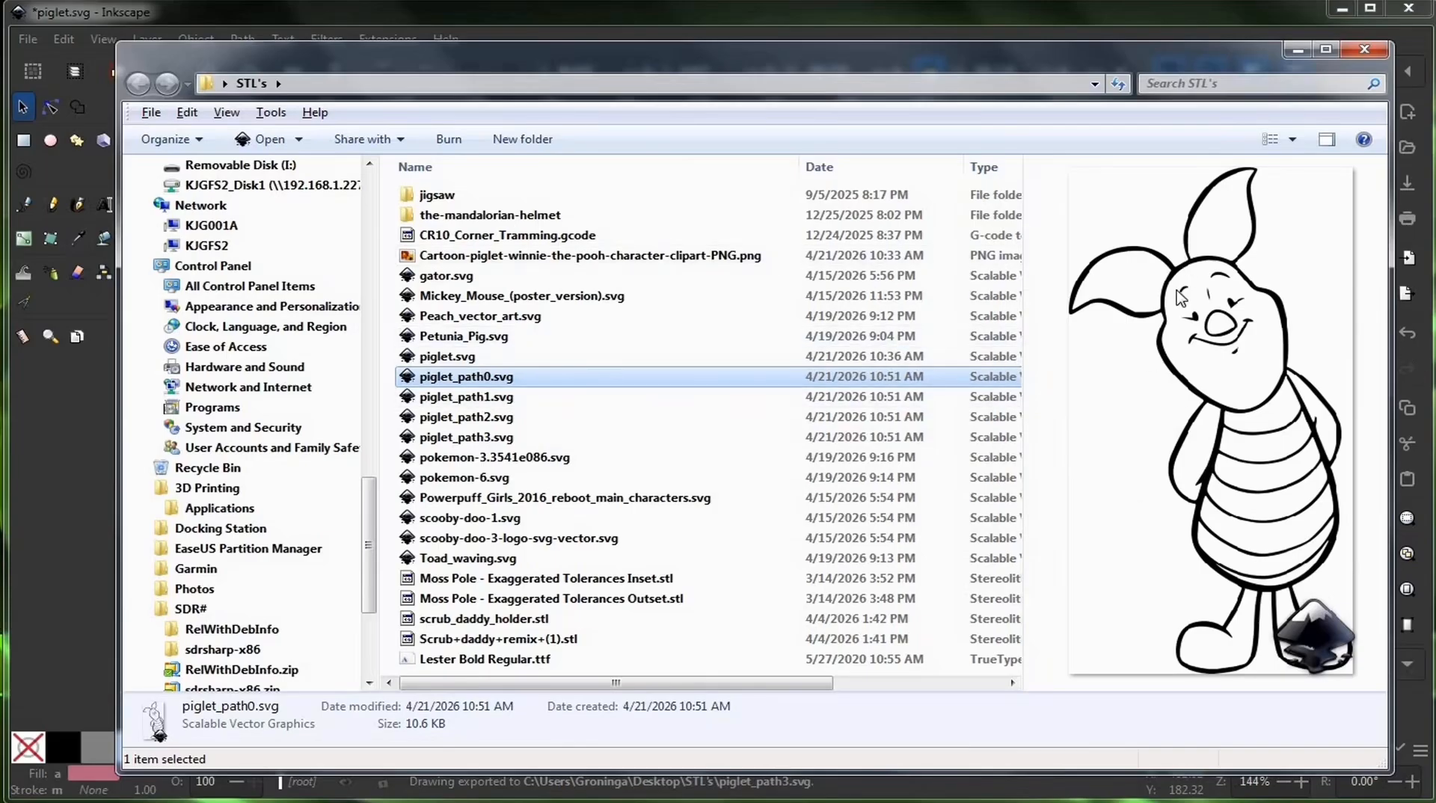
left_click(526, 400)
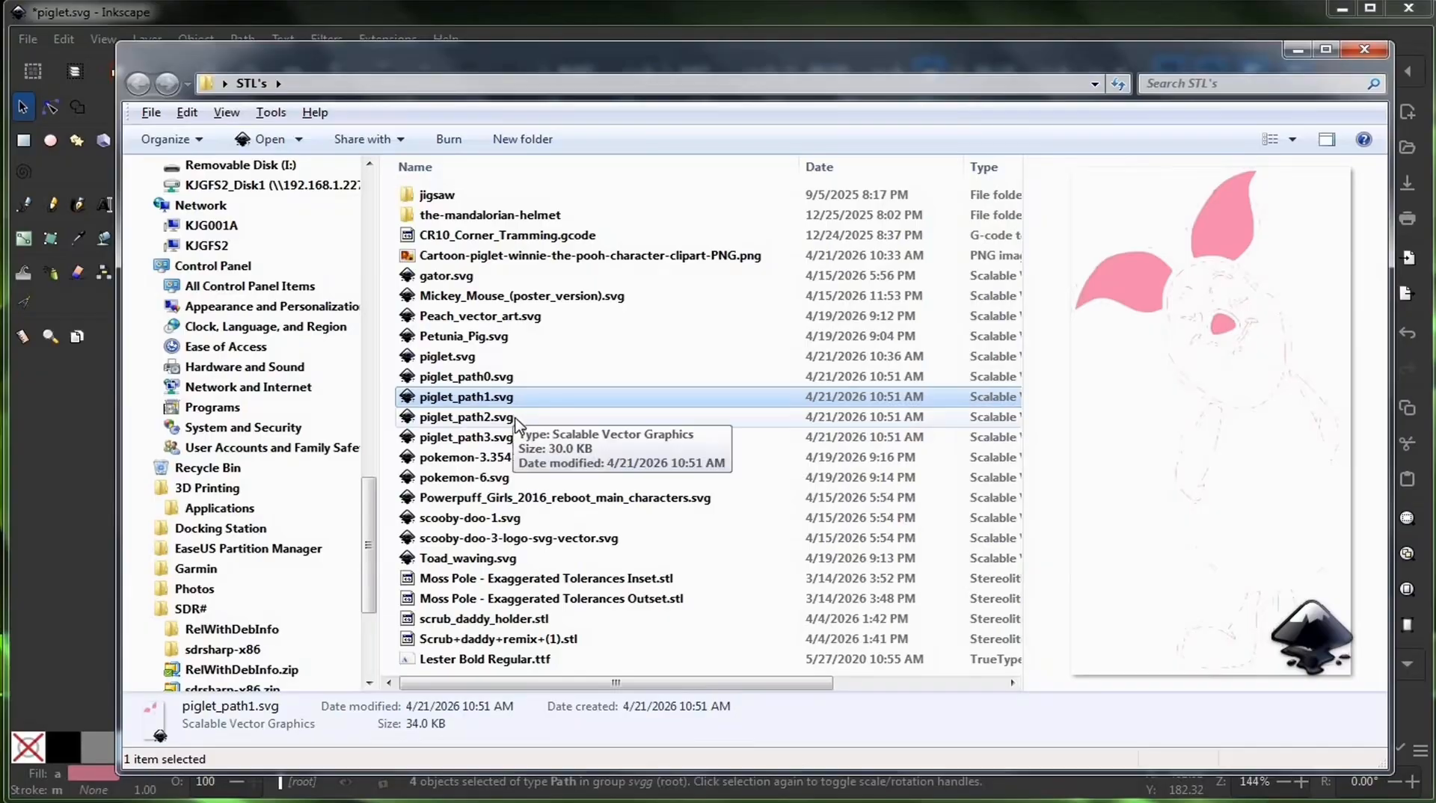
left_click(515, 421)
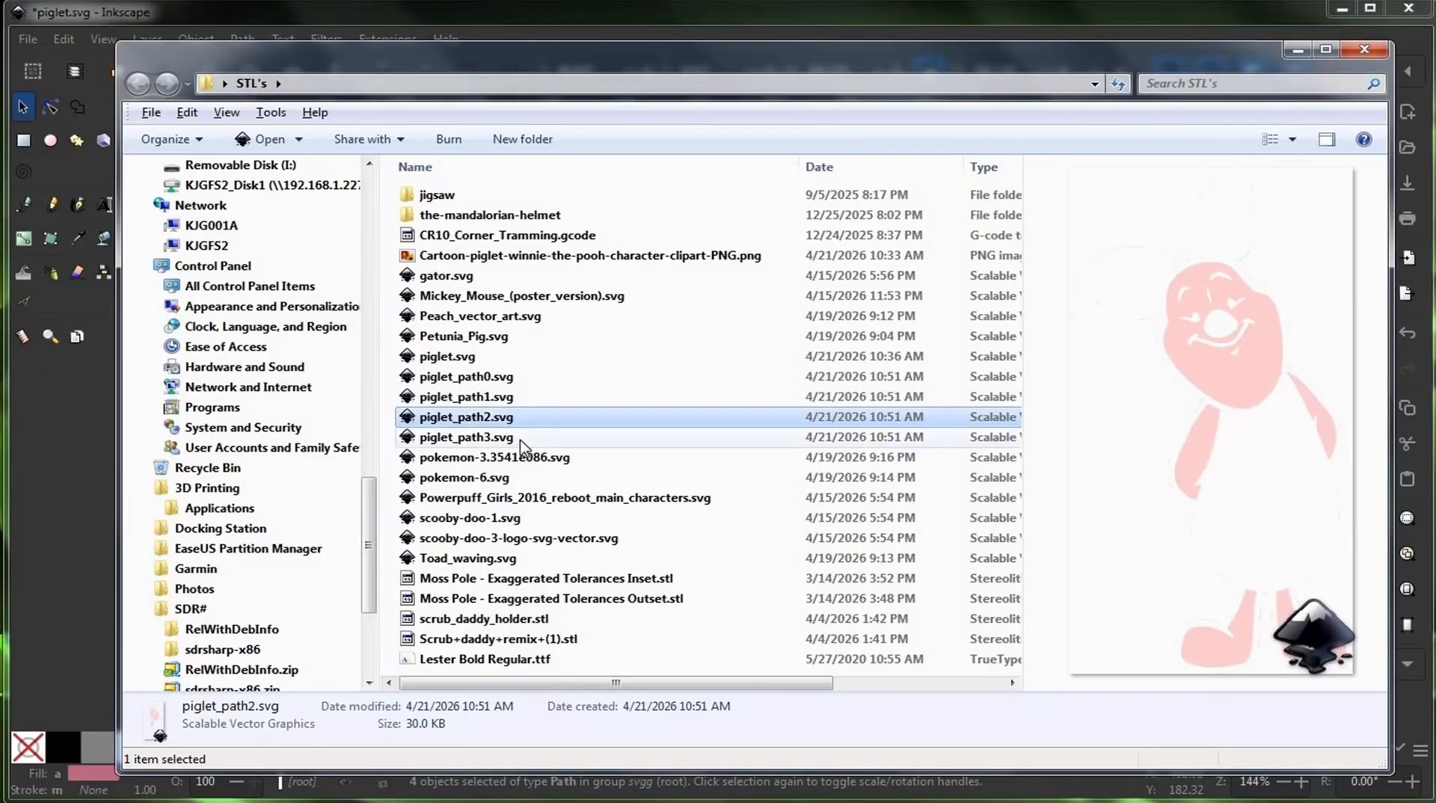
left_click(522, 442)
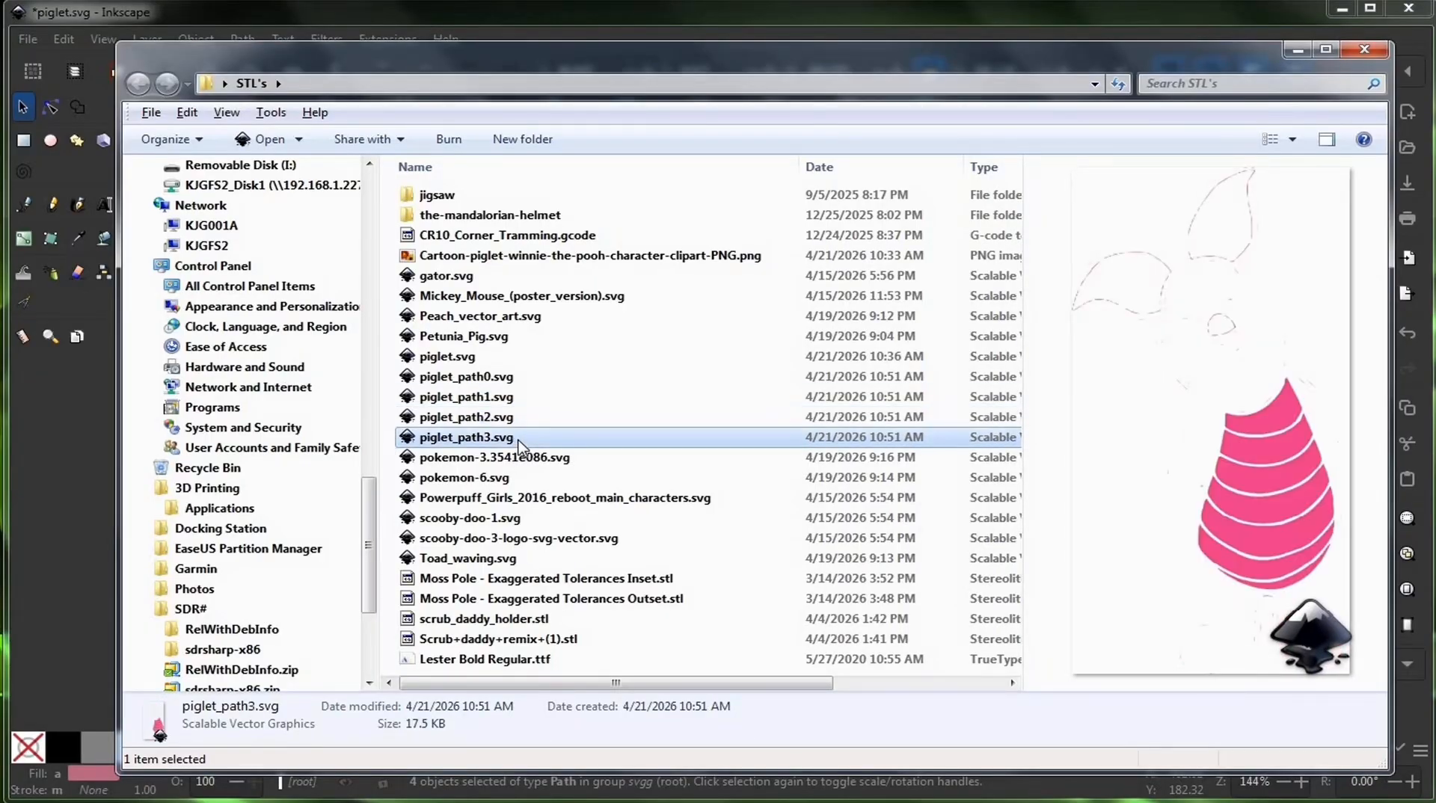
left_click(523, 378)
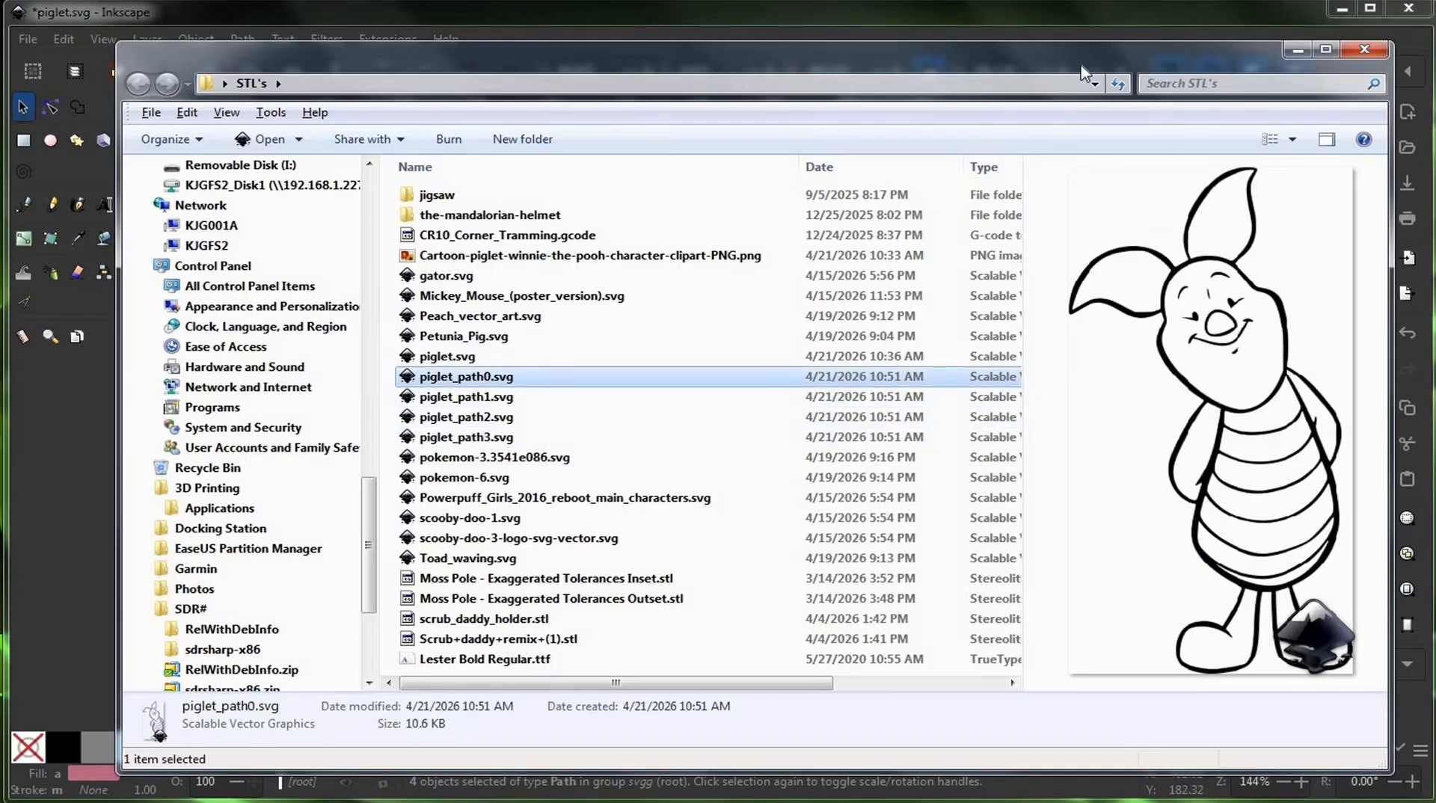
Switch to Tinkercad, create a new 3D design from the dashboard and name it Piglet II
left_click(984, 24)
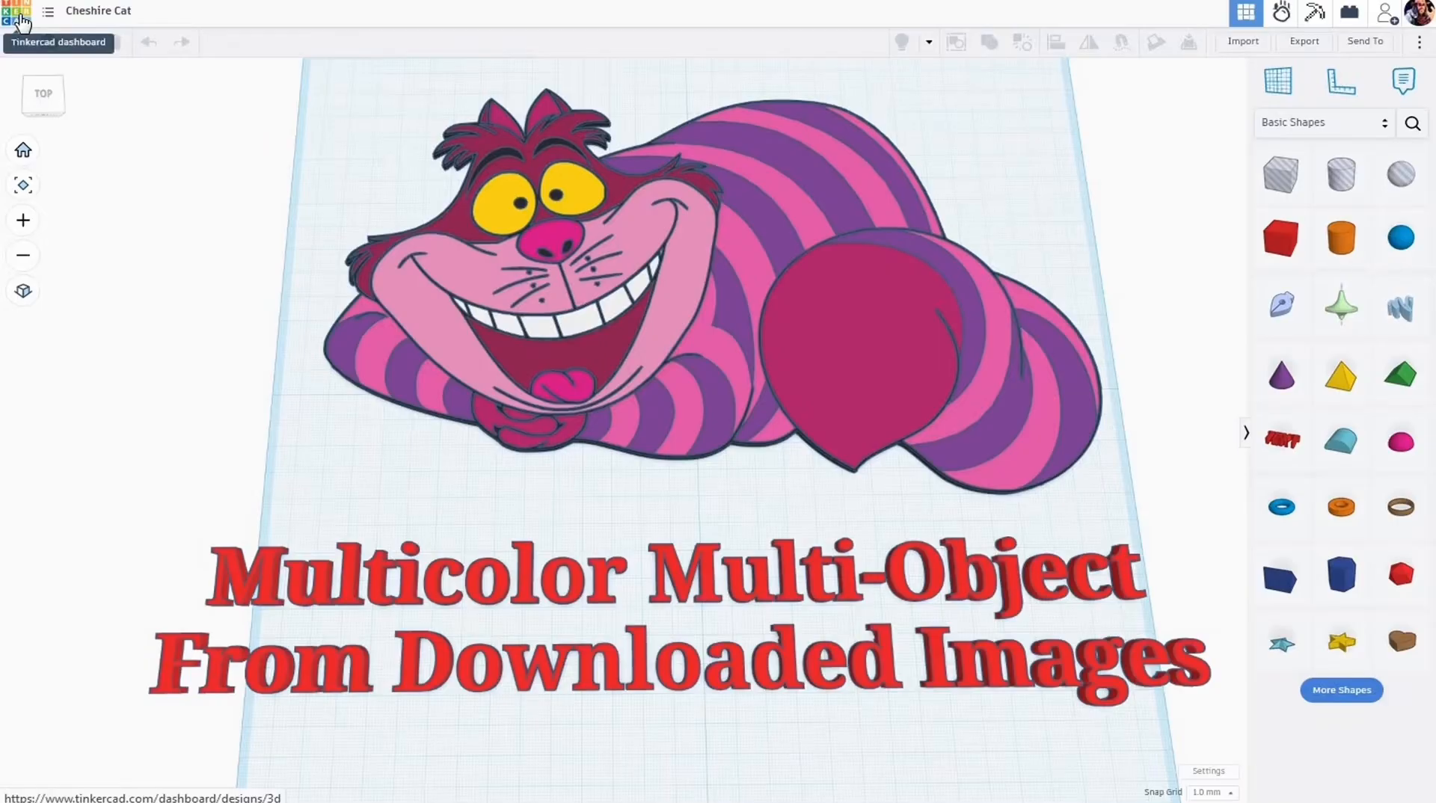
left_click(21, 20)
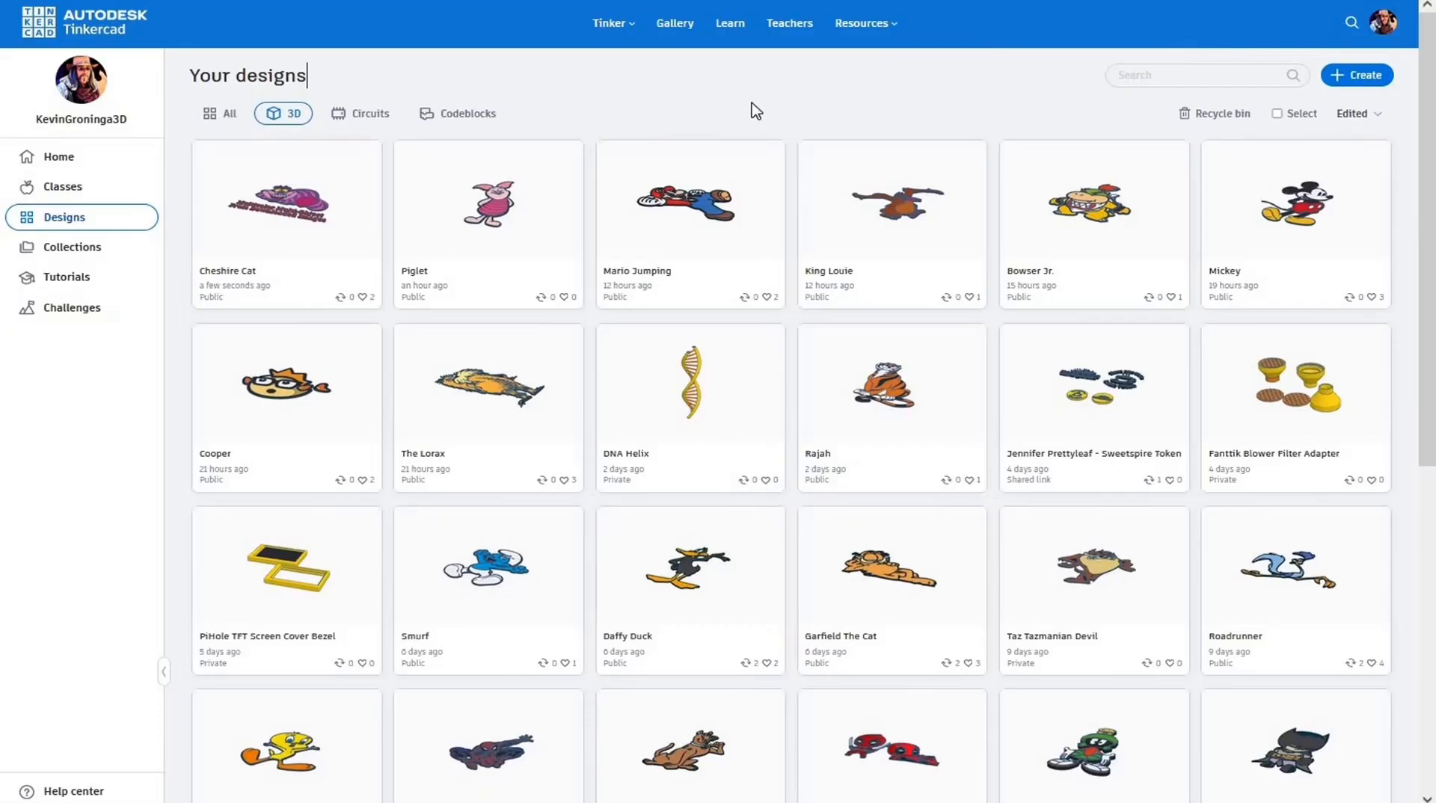
left_click(1363, 77)
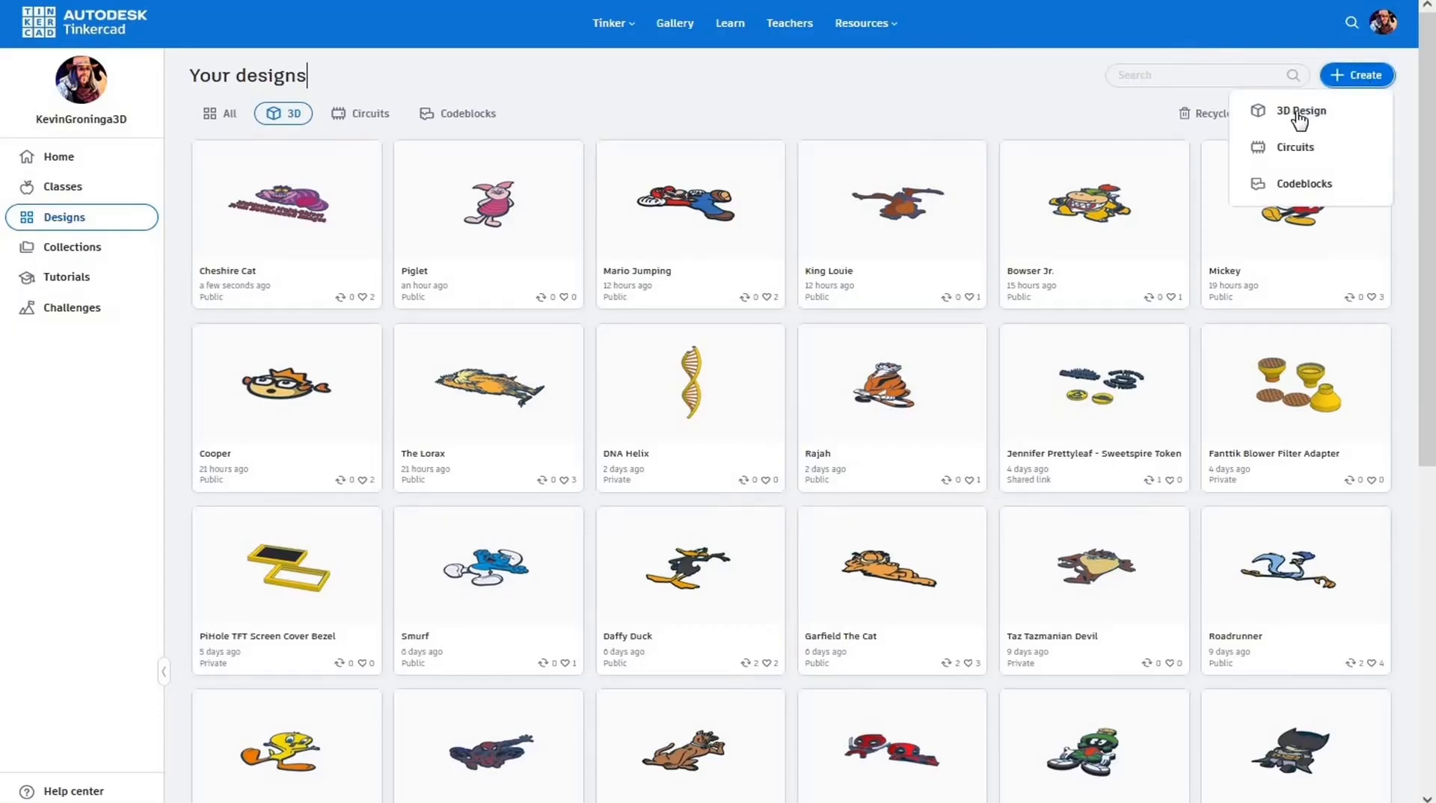
left_click(1295, 113)
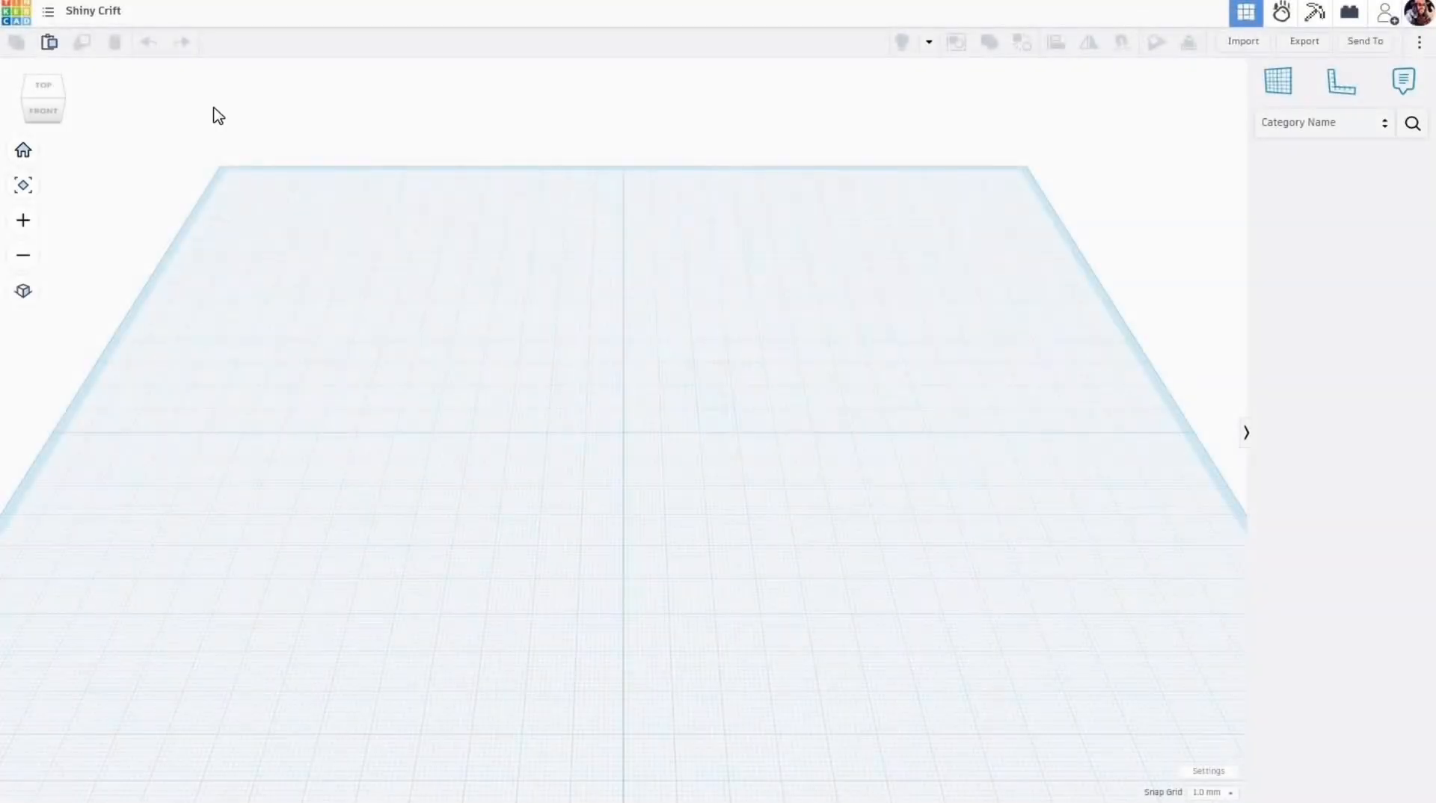
left_click(93, 12)
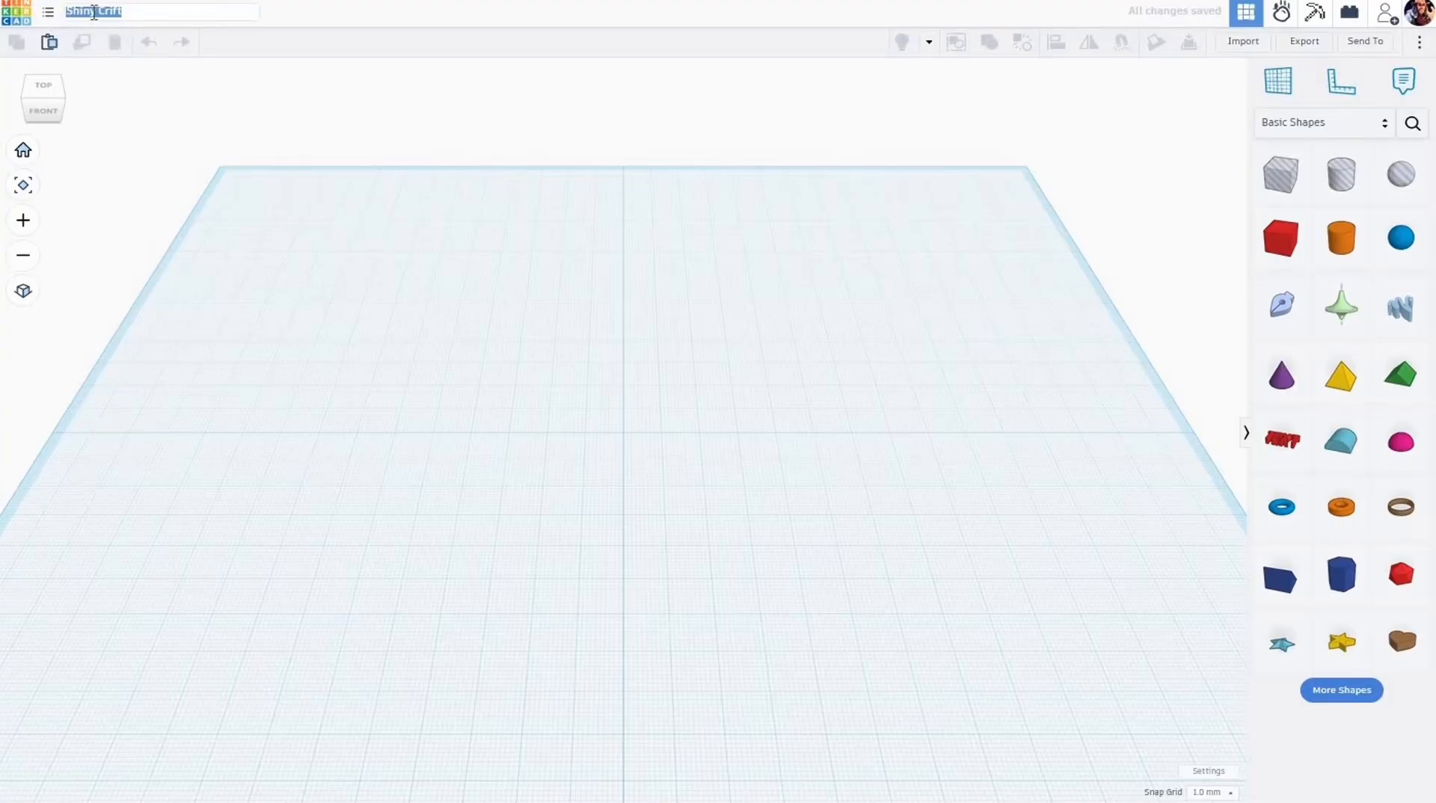
type("P(")
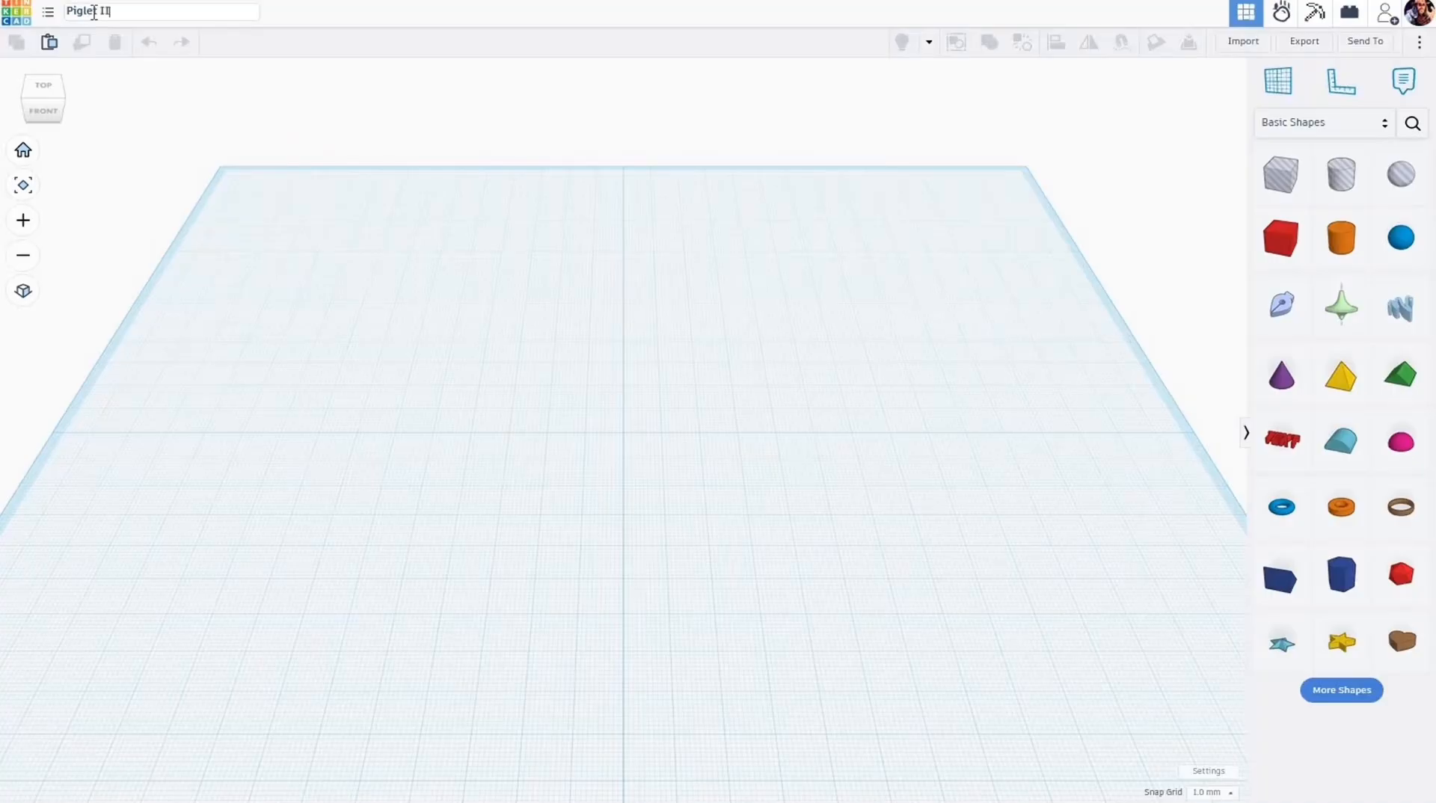
Import piglet_path0.svg from the STL's folder onto the workplane, centred on Art
key("Return")
scroll(662, 474, "down", 5)
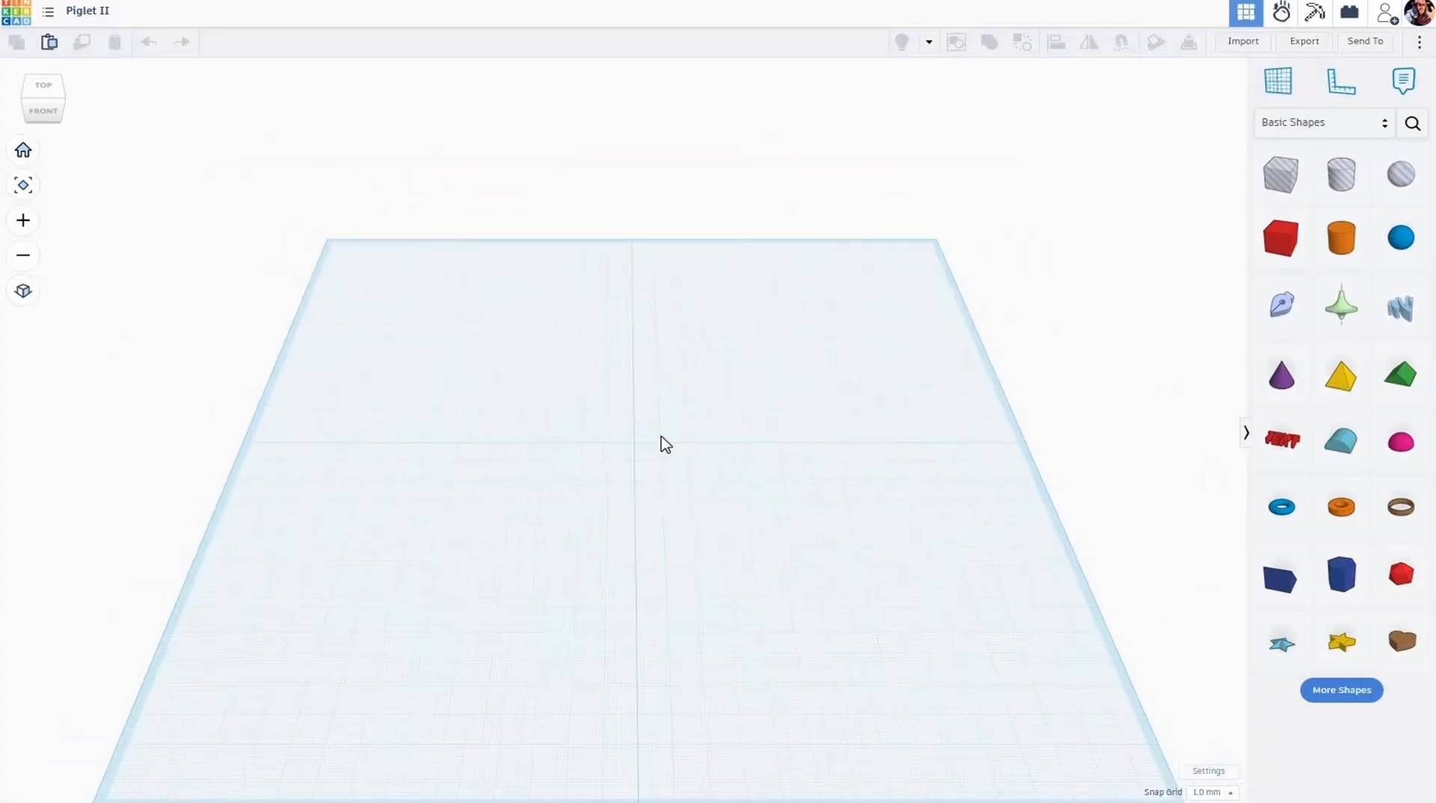
right_click_drag(662, 458, 700, 442)
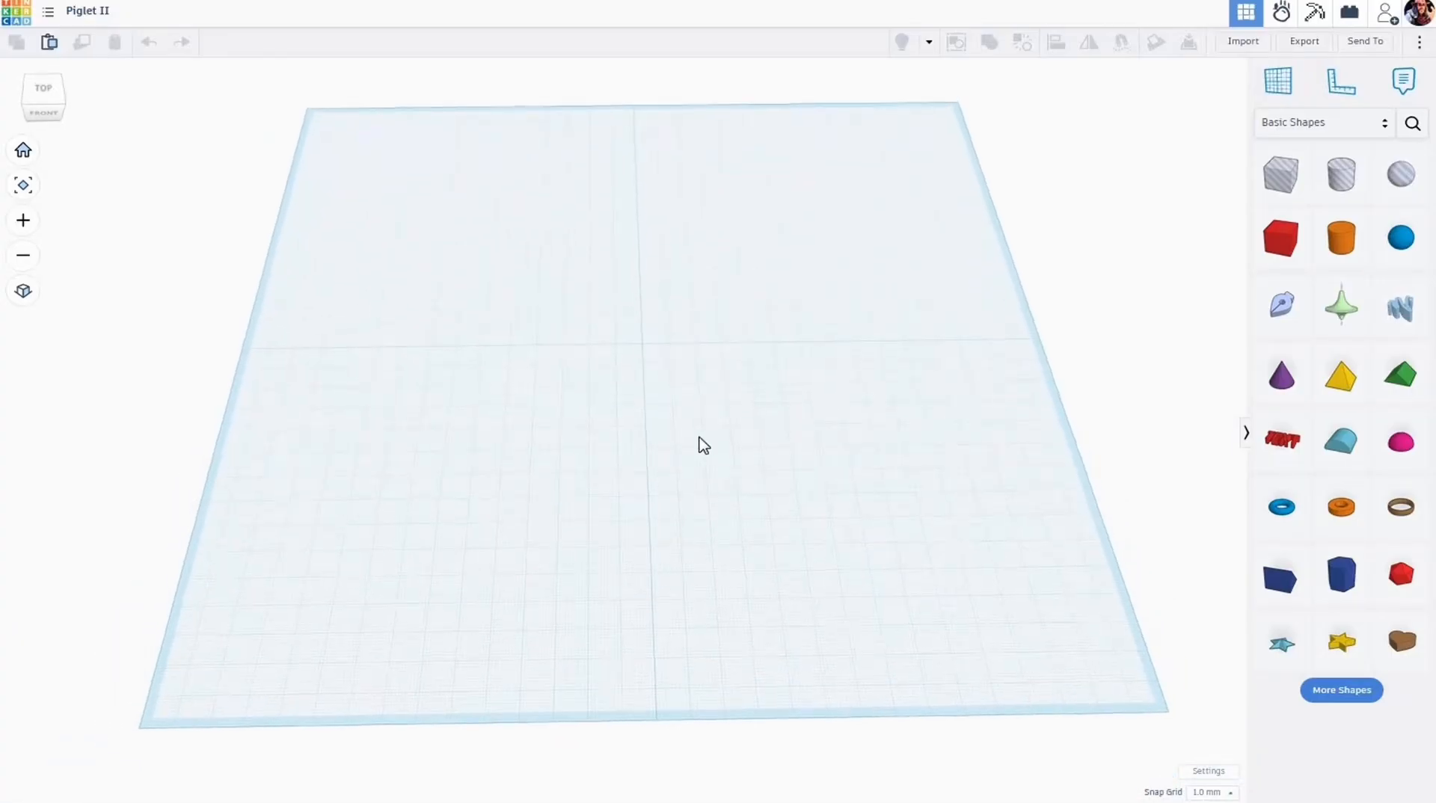
left_click(1242, 45)
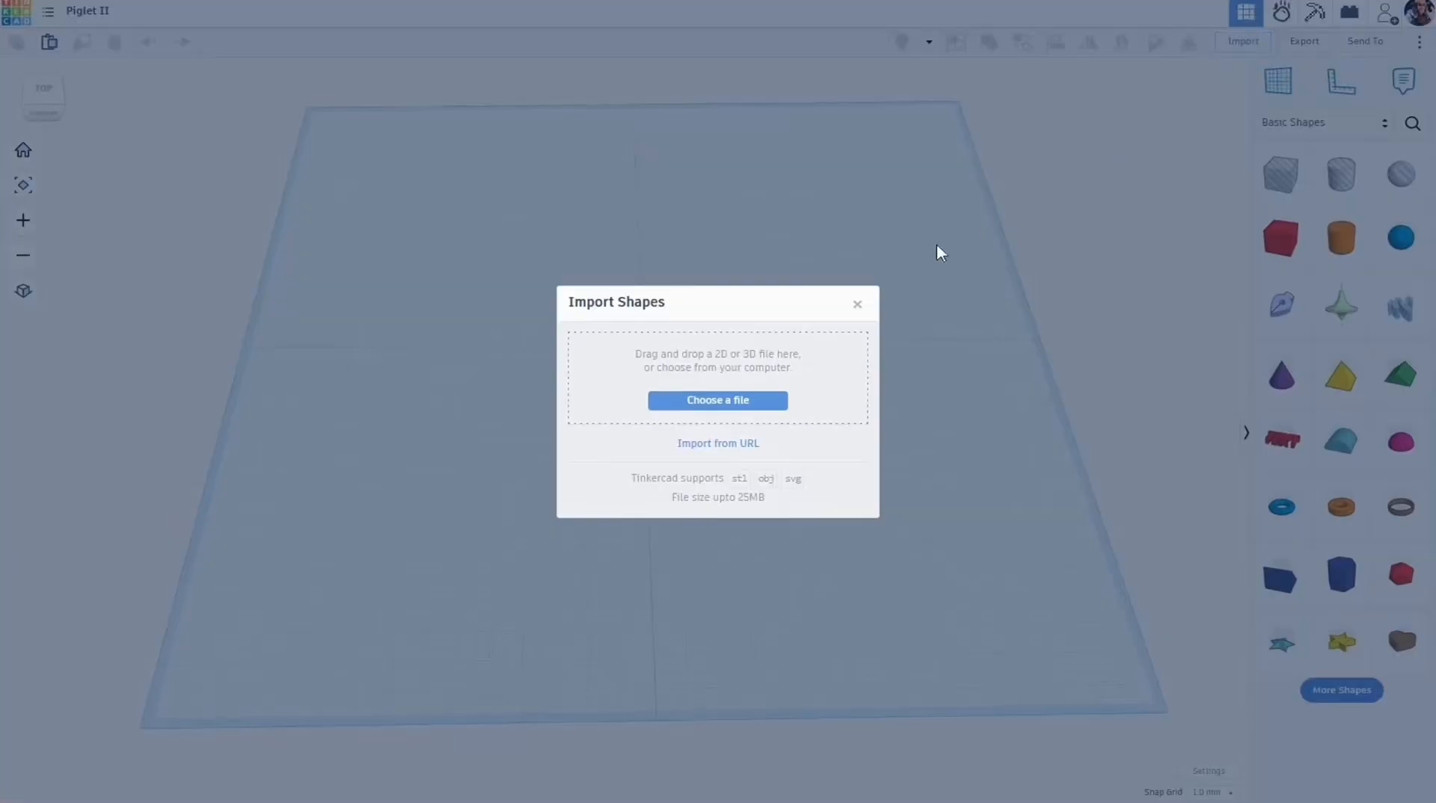
left_click(720, 400)
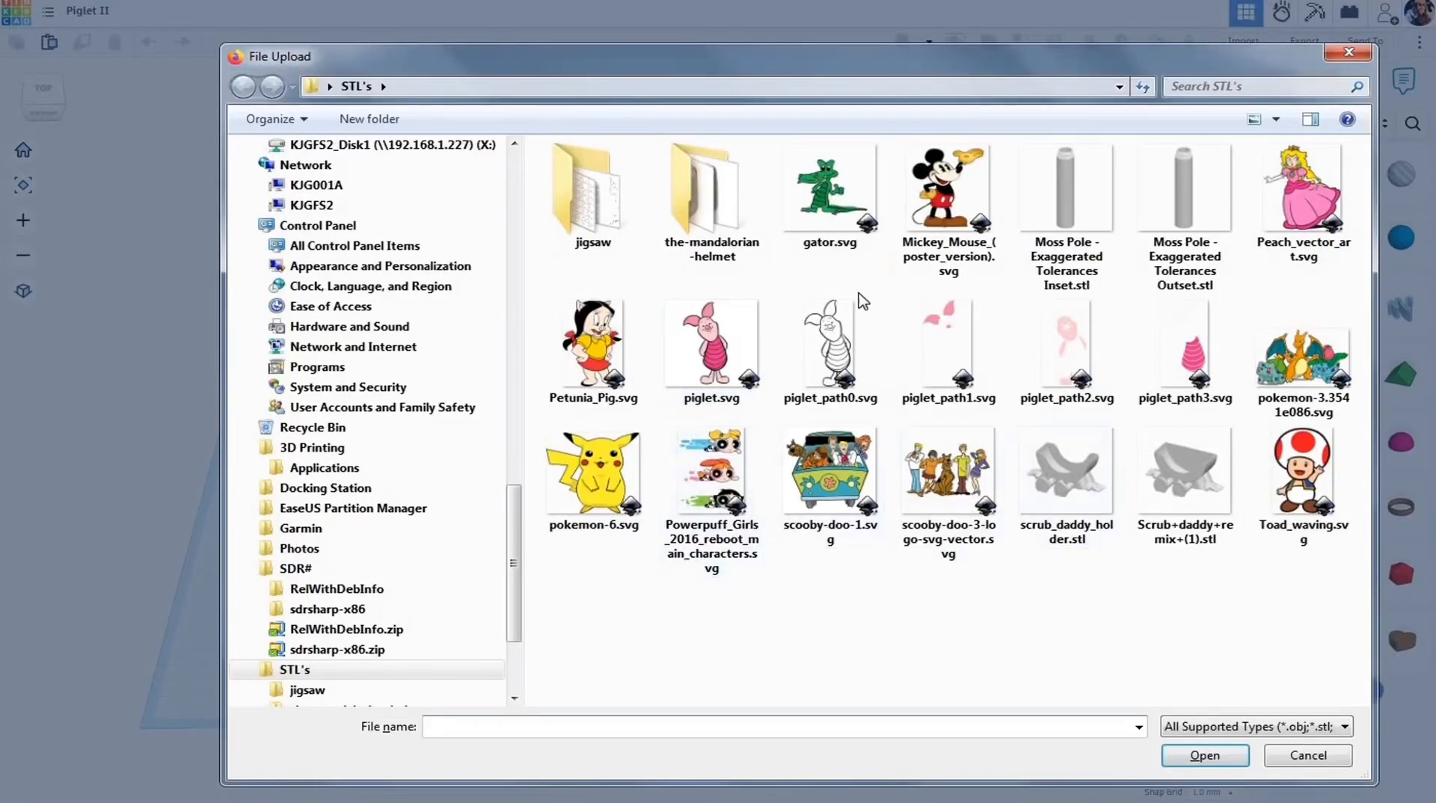
left_click(828, 346)
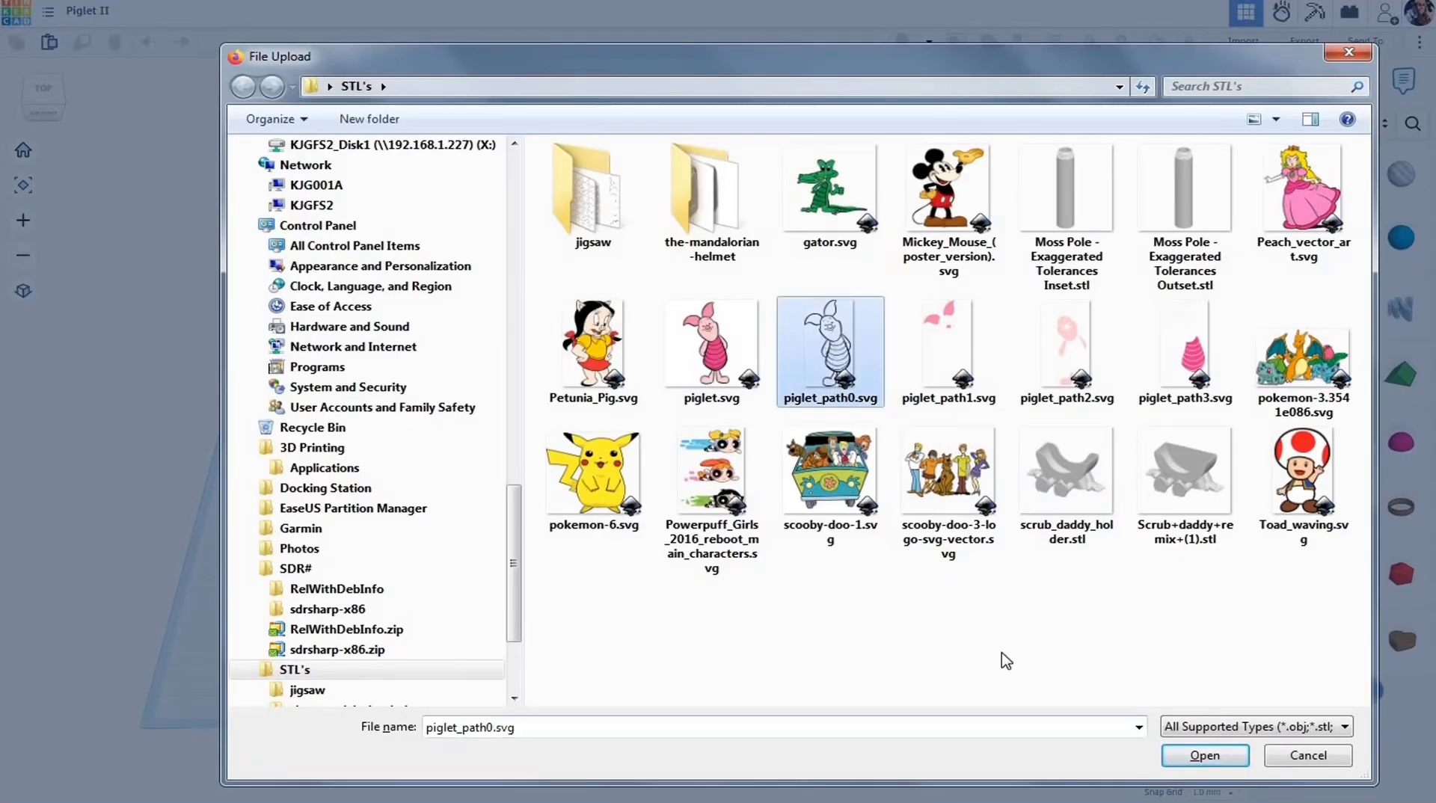
left_click(1204, 756)
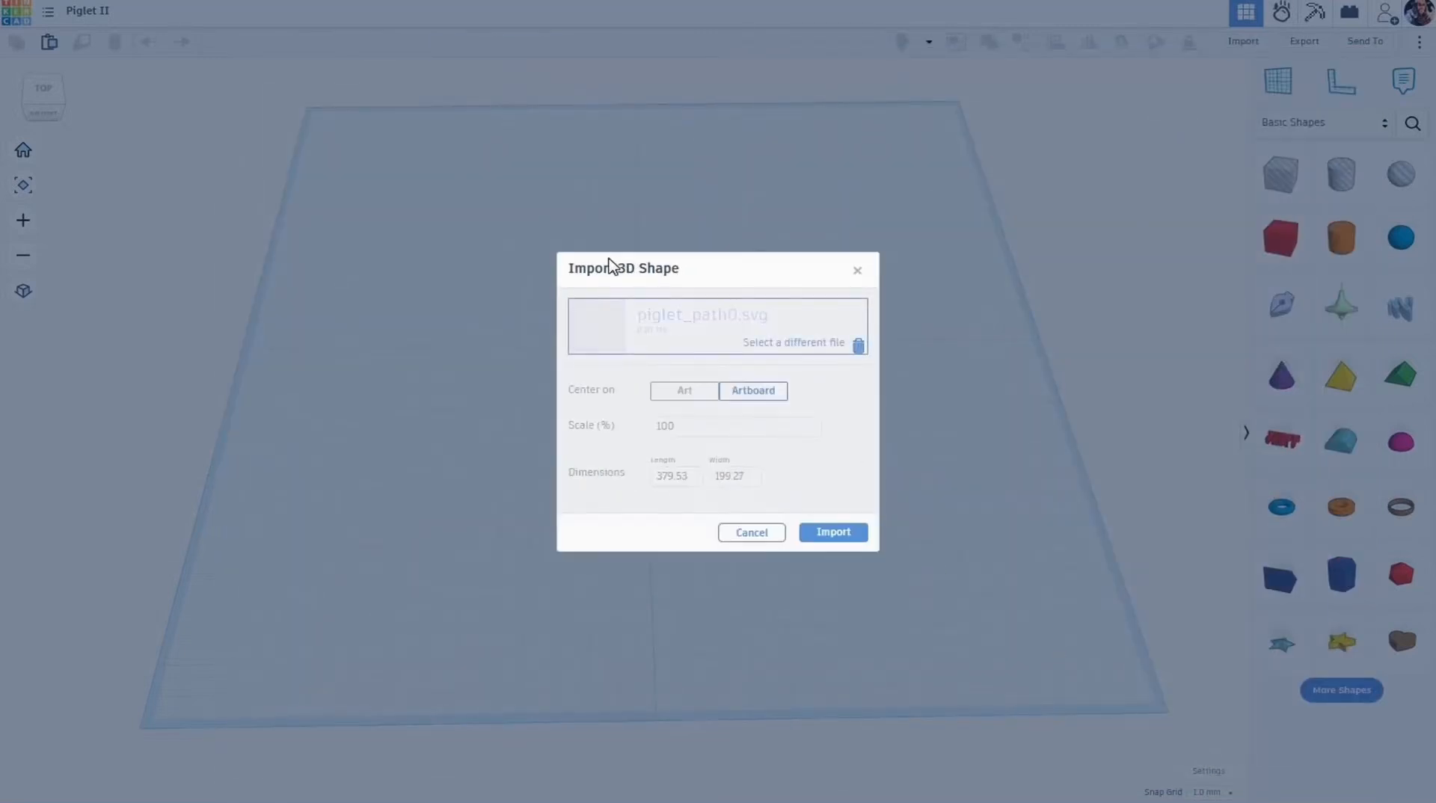
left_click(687, 393)
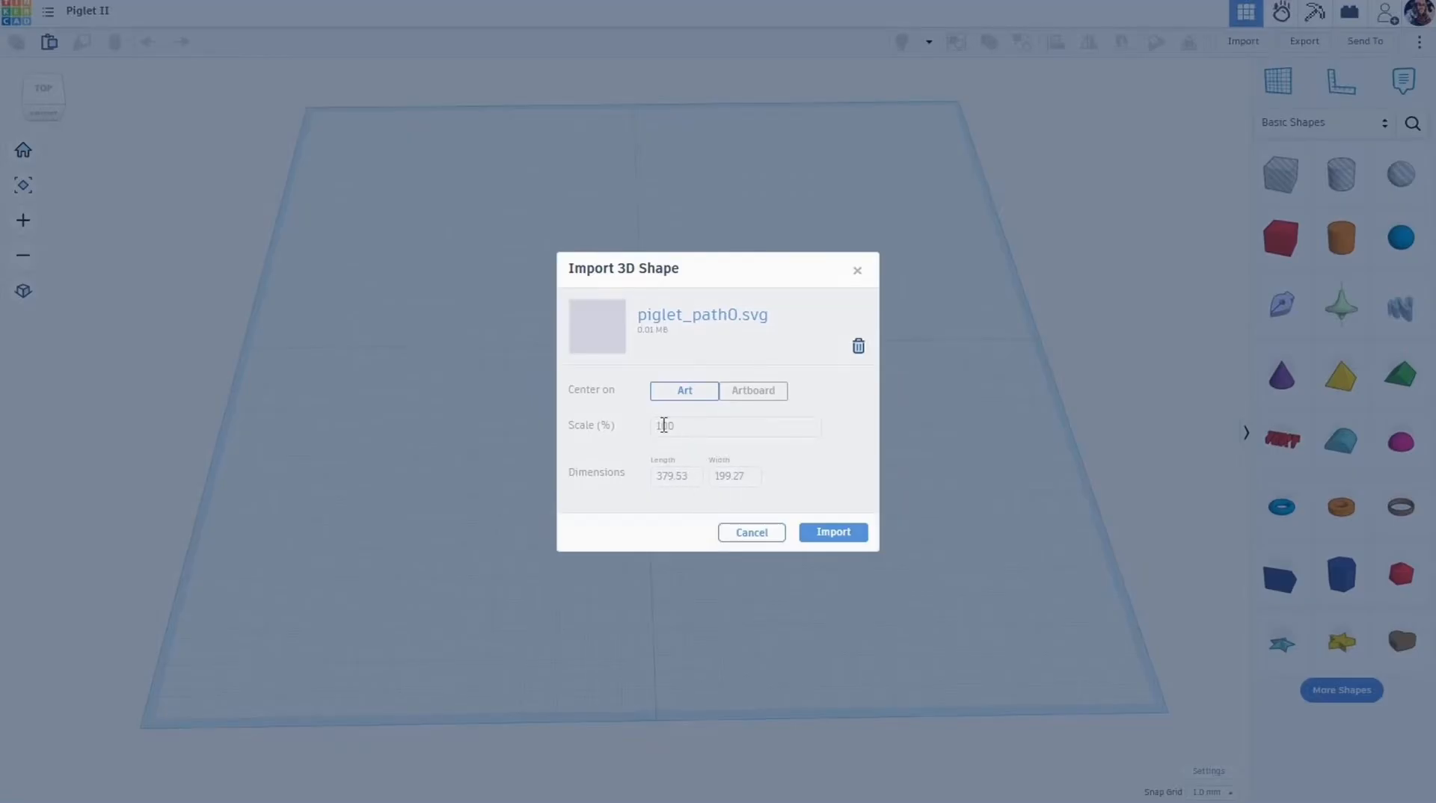
left_click(637, 436)
left_click(834, 533)
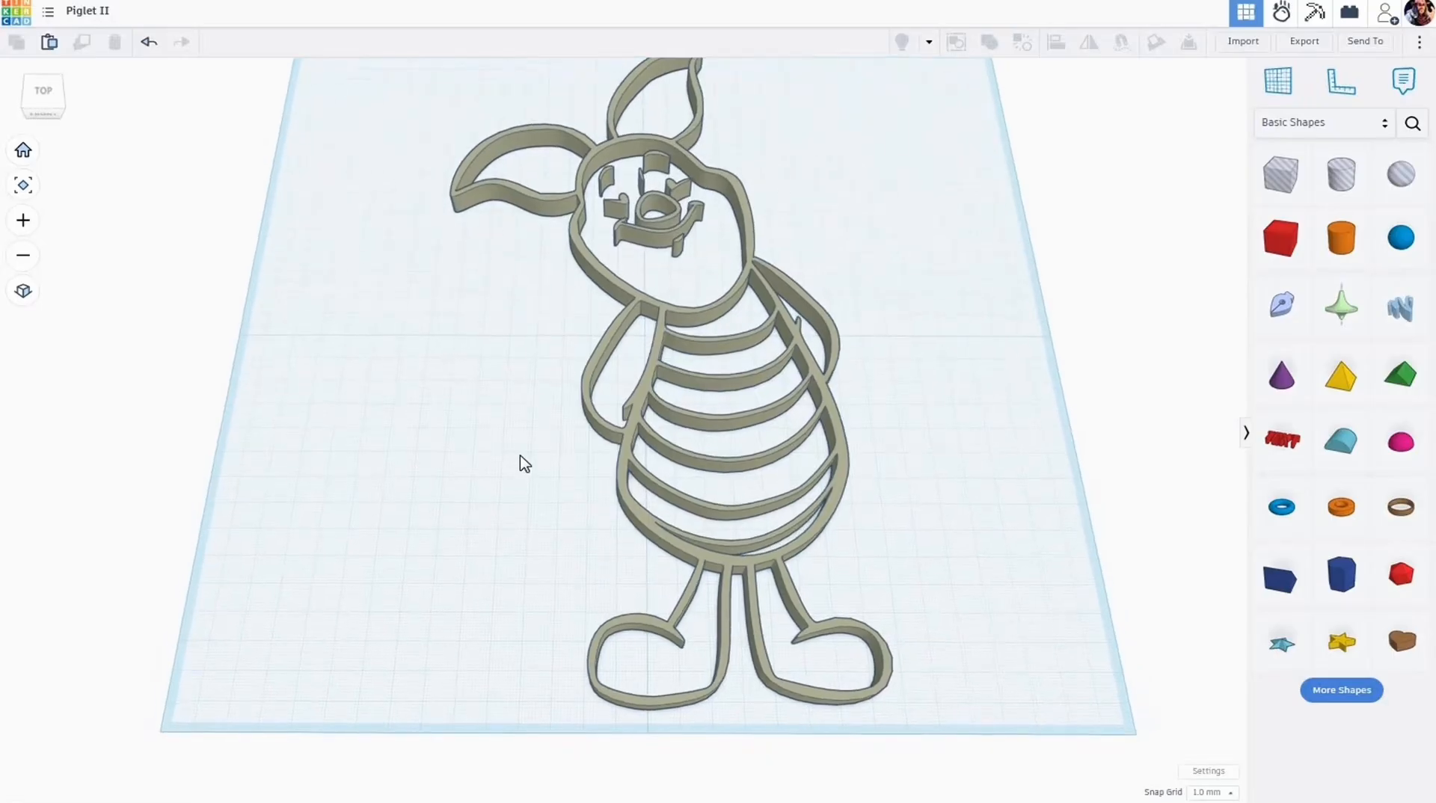
Recolour the imported Piglet outline with the black preset and move it about 94 mm toward the workplane's left edge
left_click(840, 446)
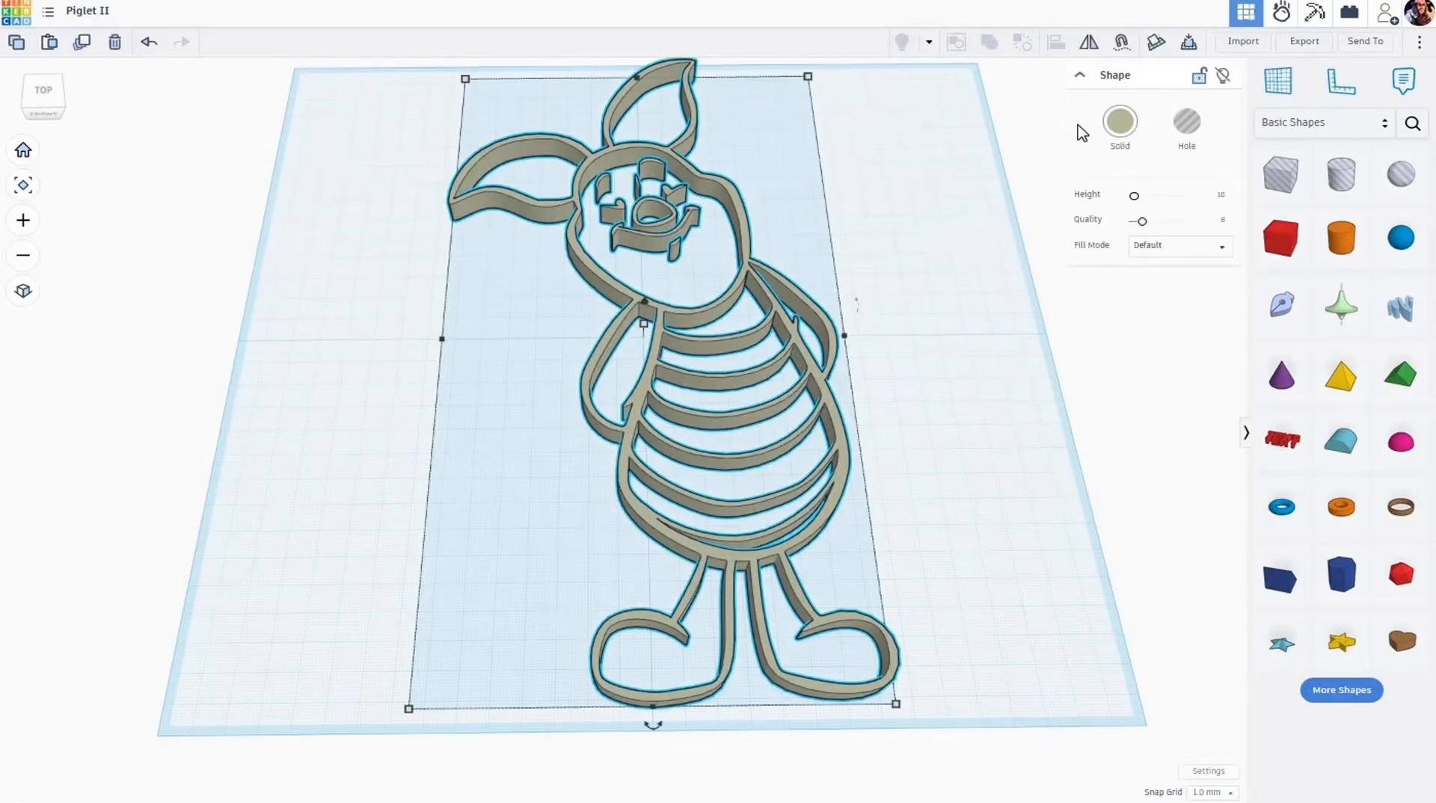
left_click(1118, 127)
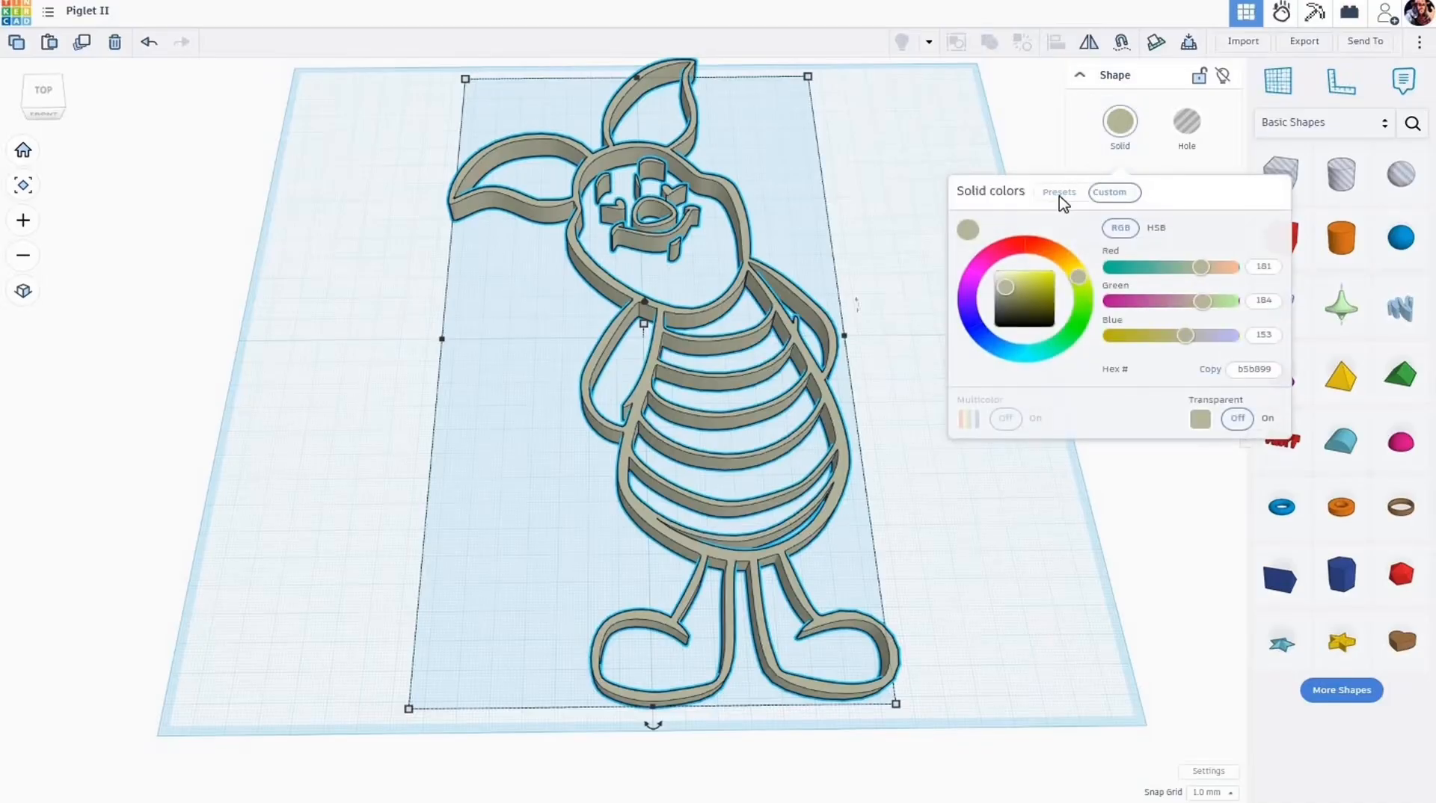
left_click(1061, 196)
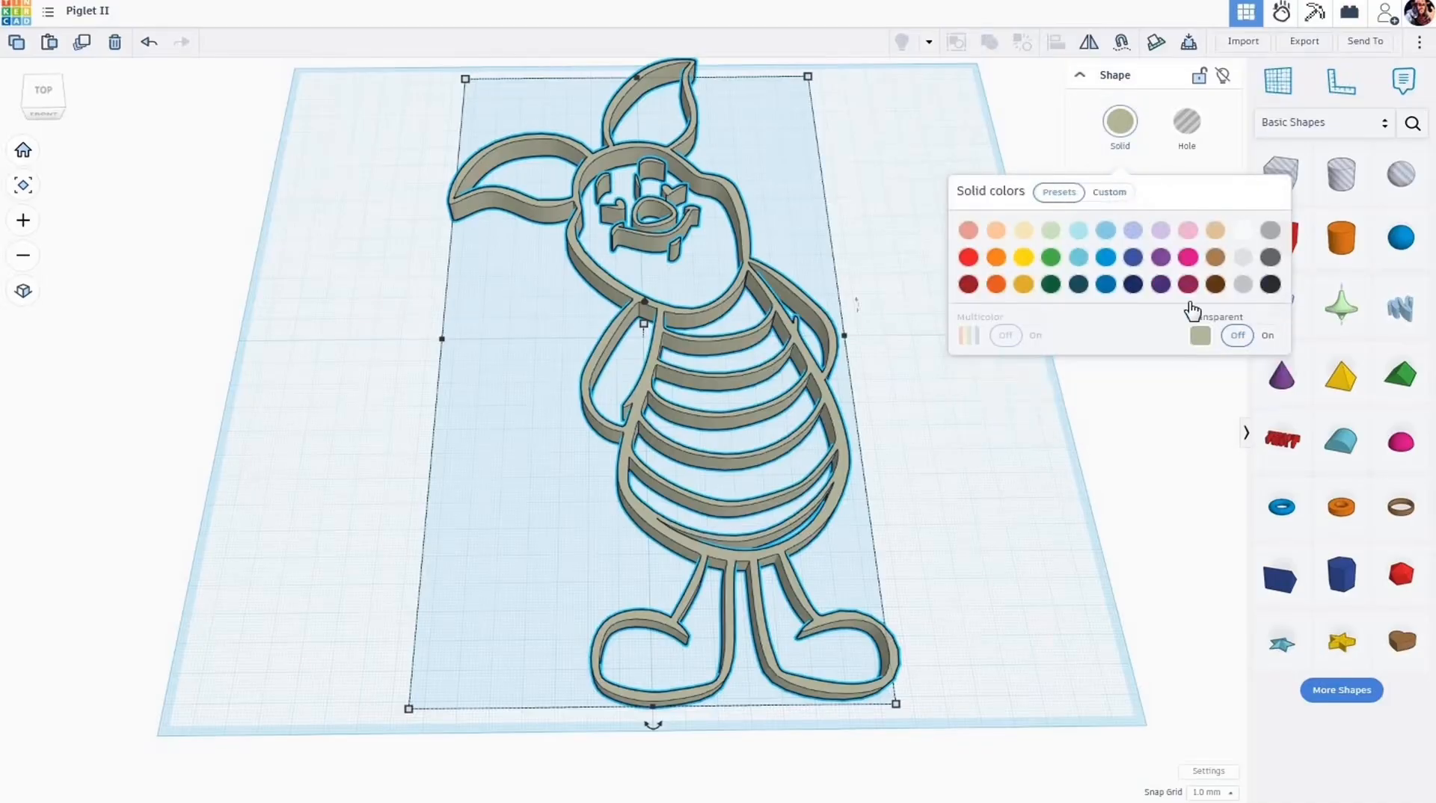
left_click(1268, 287)
left_click(908, 478)
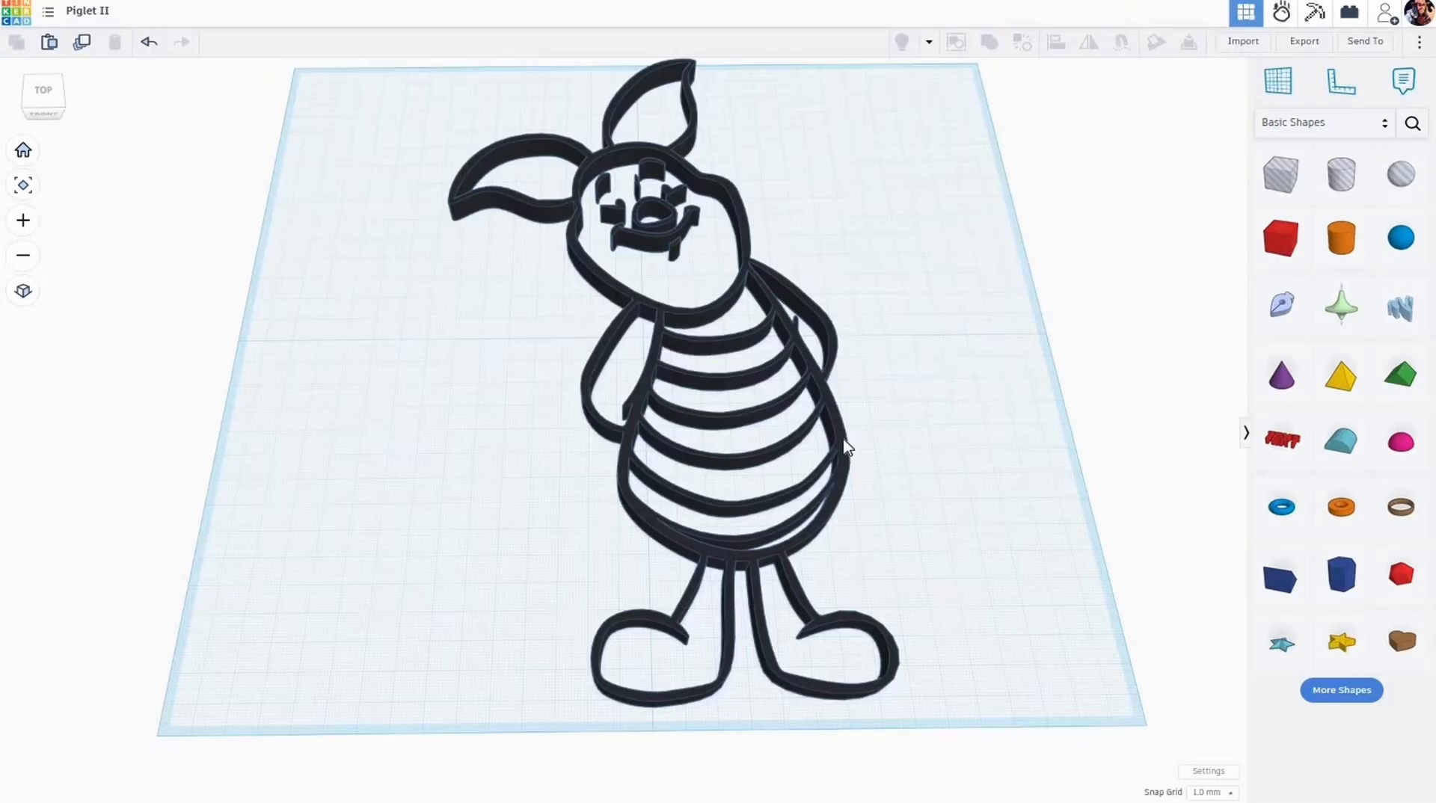
left_click_drag(829, 448, 572, 432)
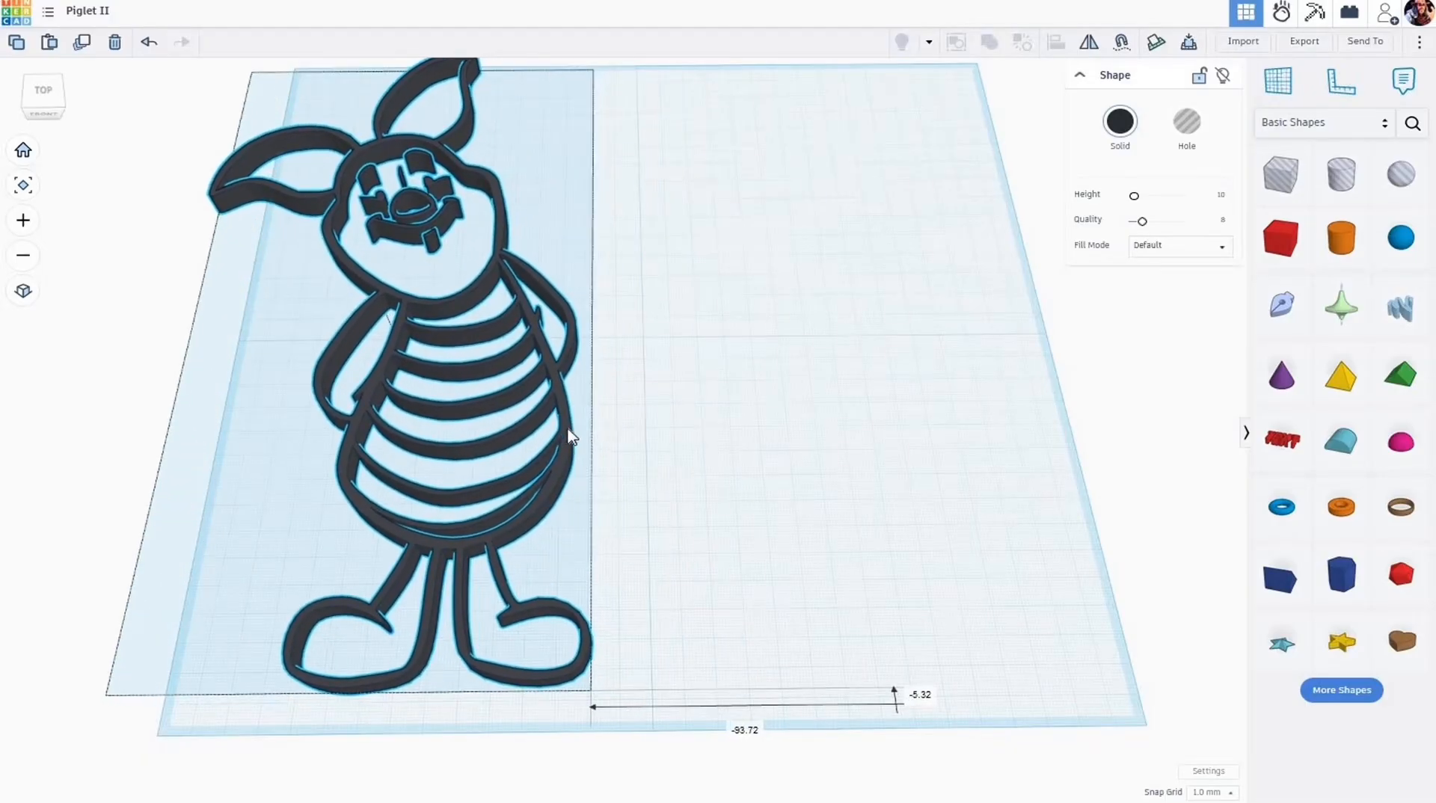
left_click(639, 390)
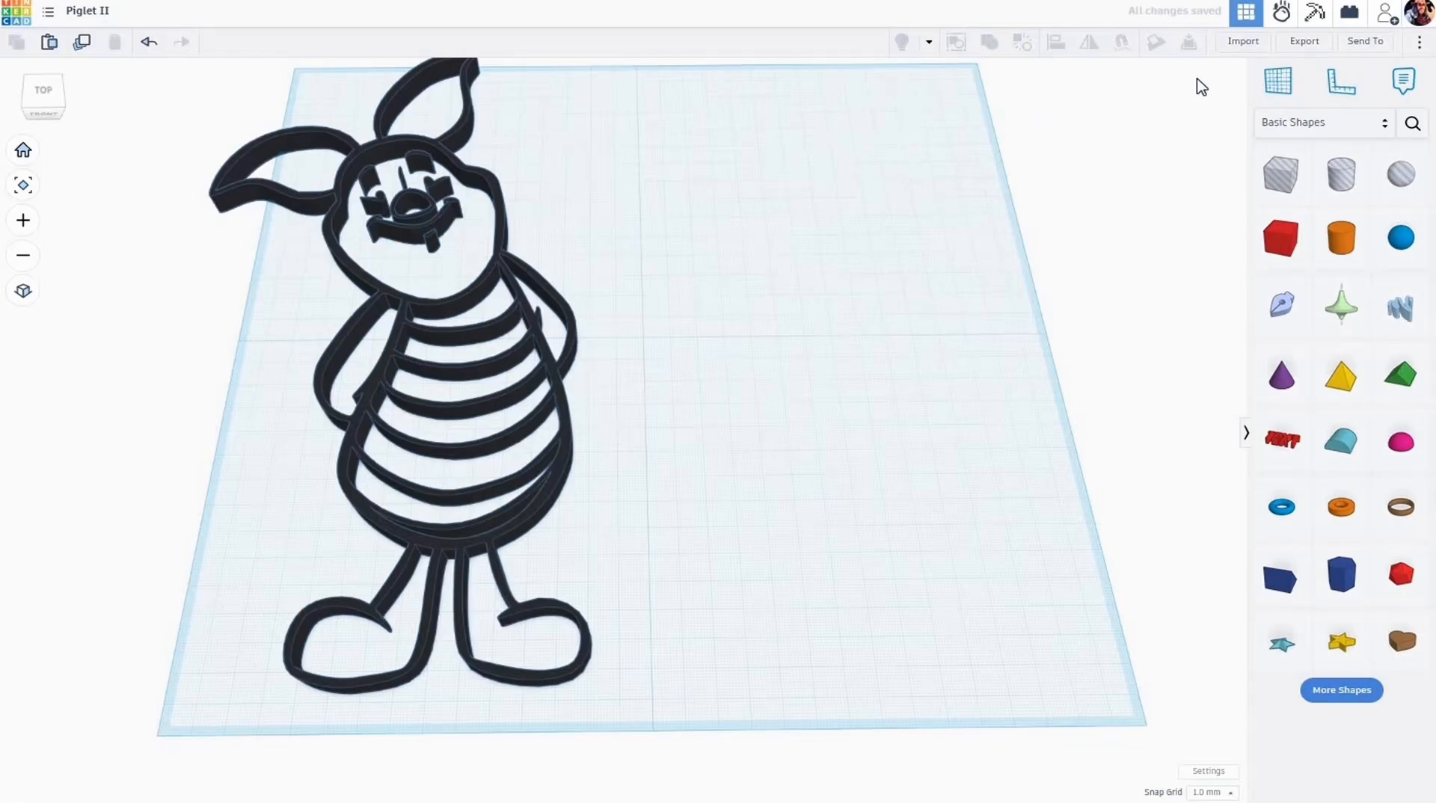
Import piglet_path1.svg from the STL's folder, centred on Art and scaled to 75%
left_click(1243, 42)
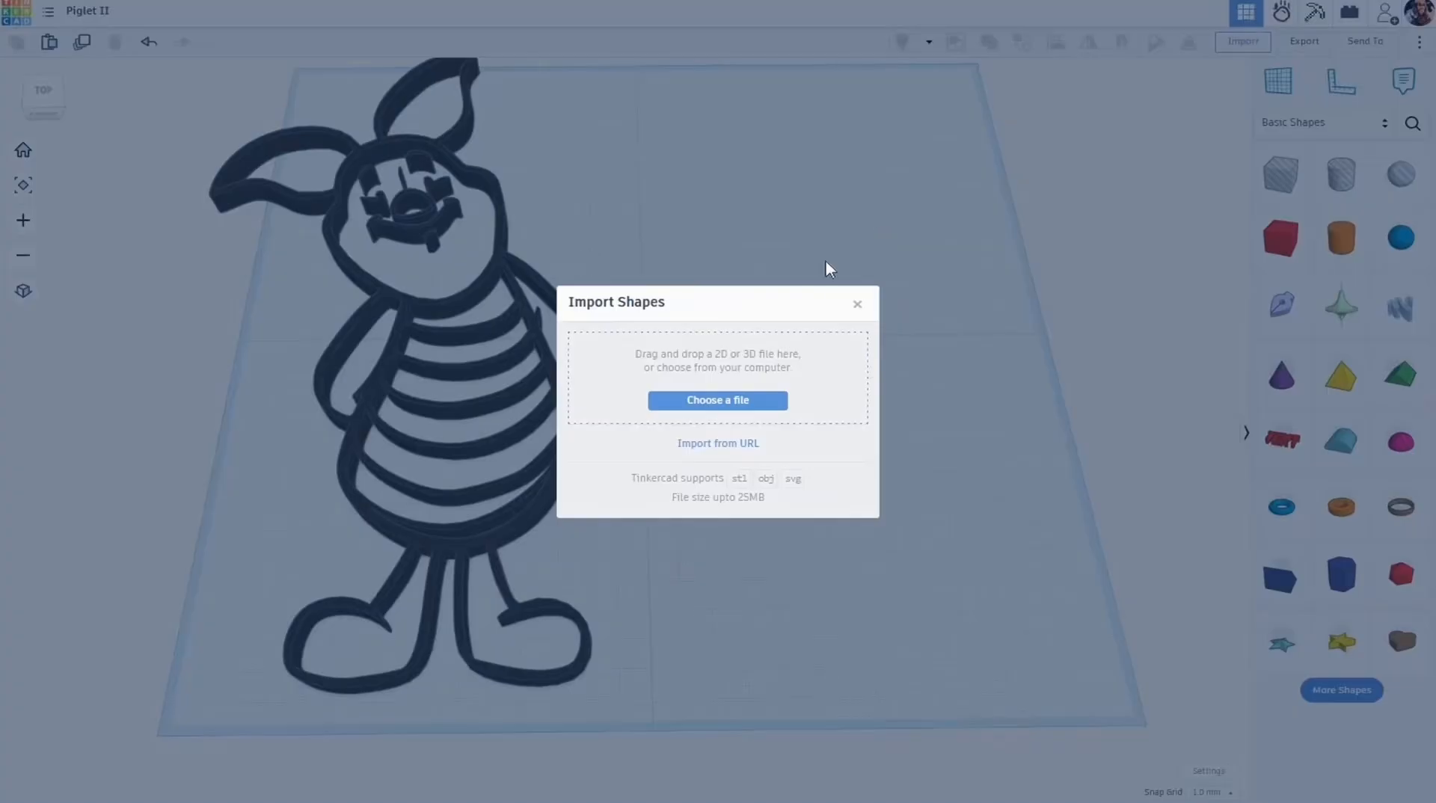
left_click(746, 402)
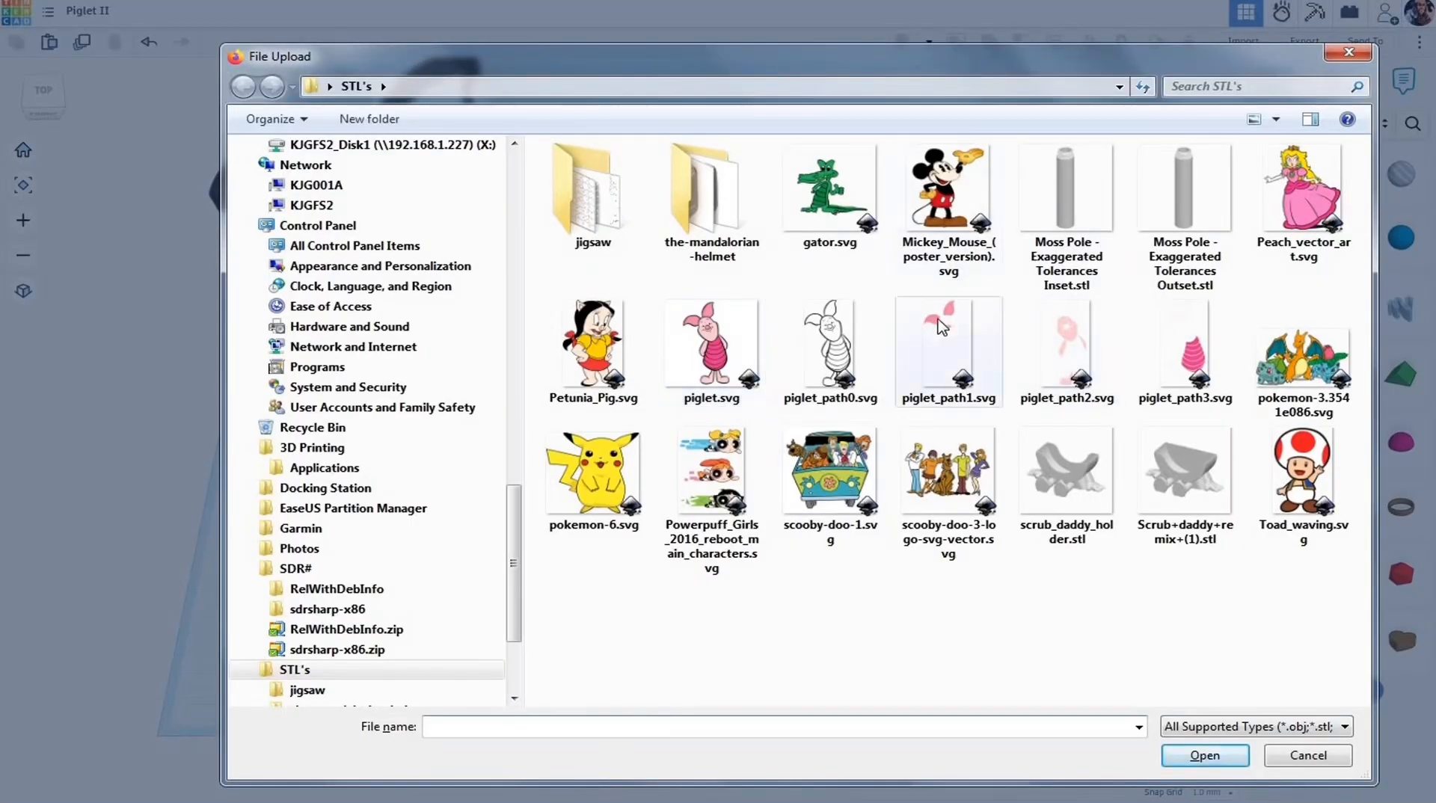
left_click(943, 330)
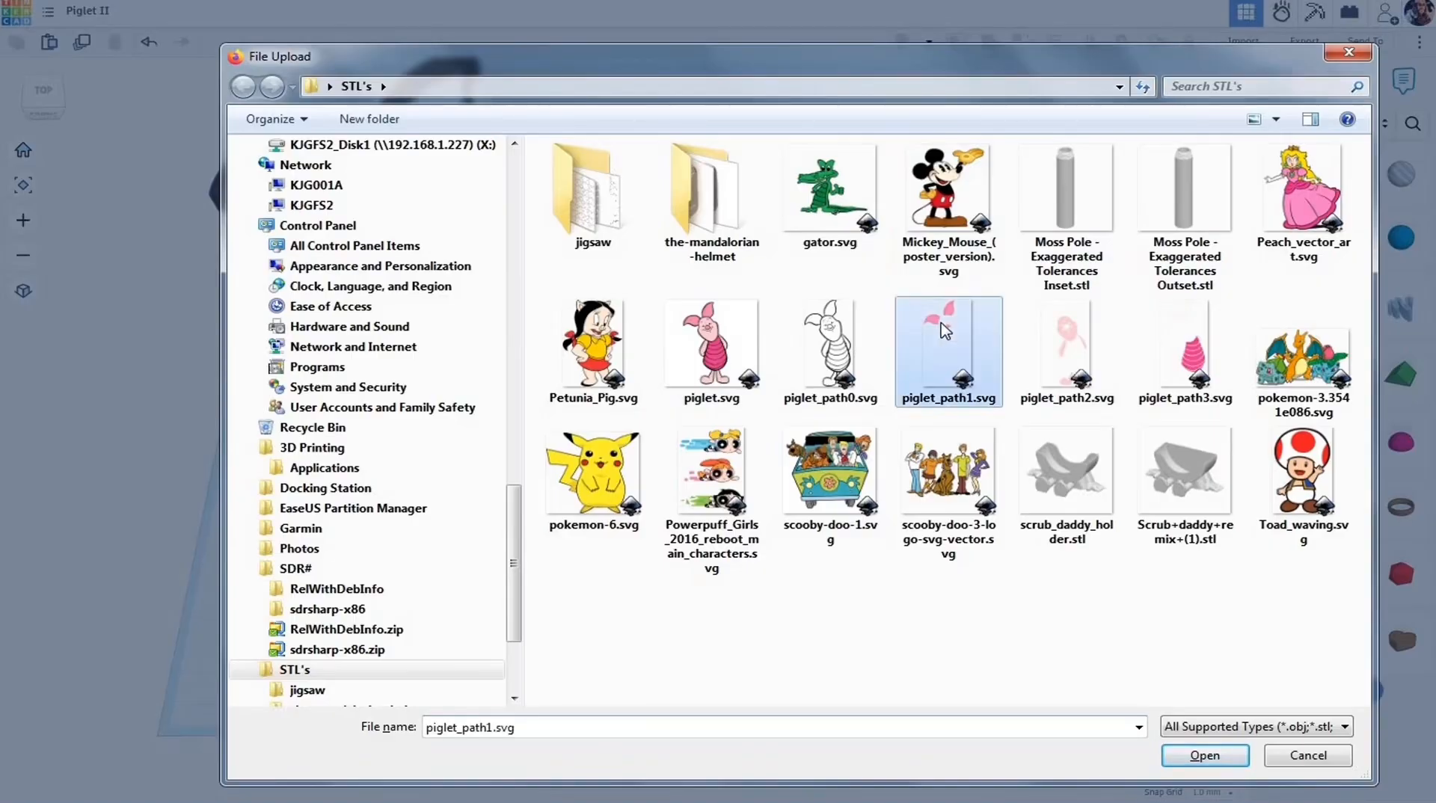
left_click(1204, 756)
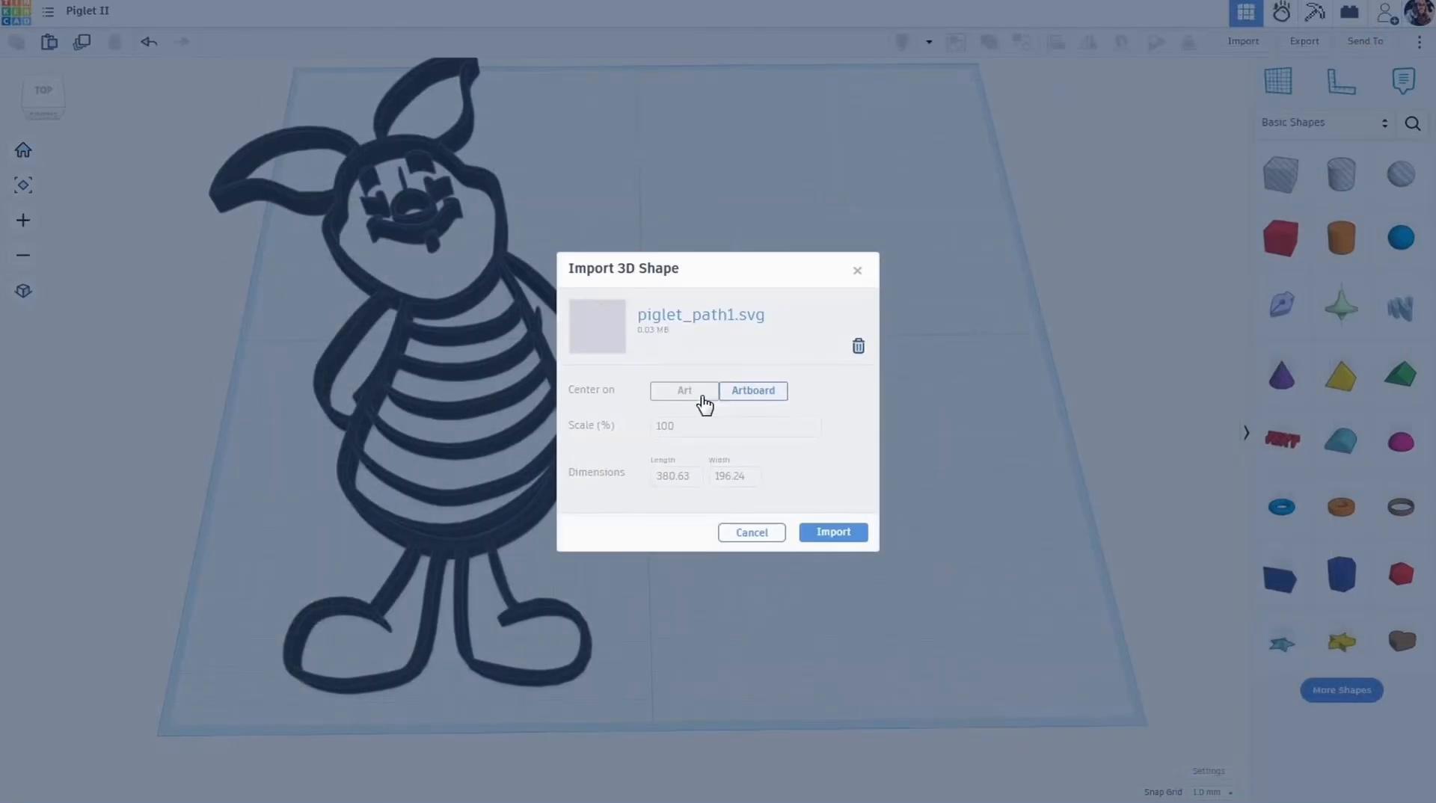
left_click(683, 398)
left_click_drag(673, 431, 612, 431)
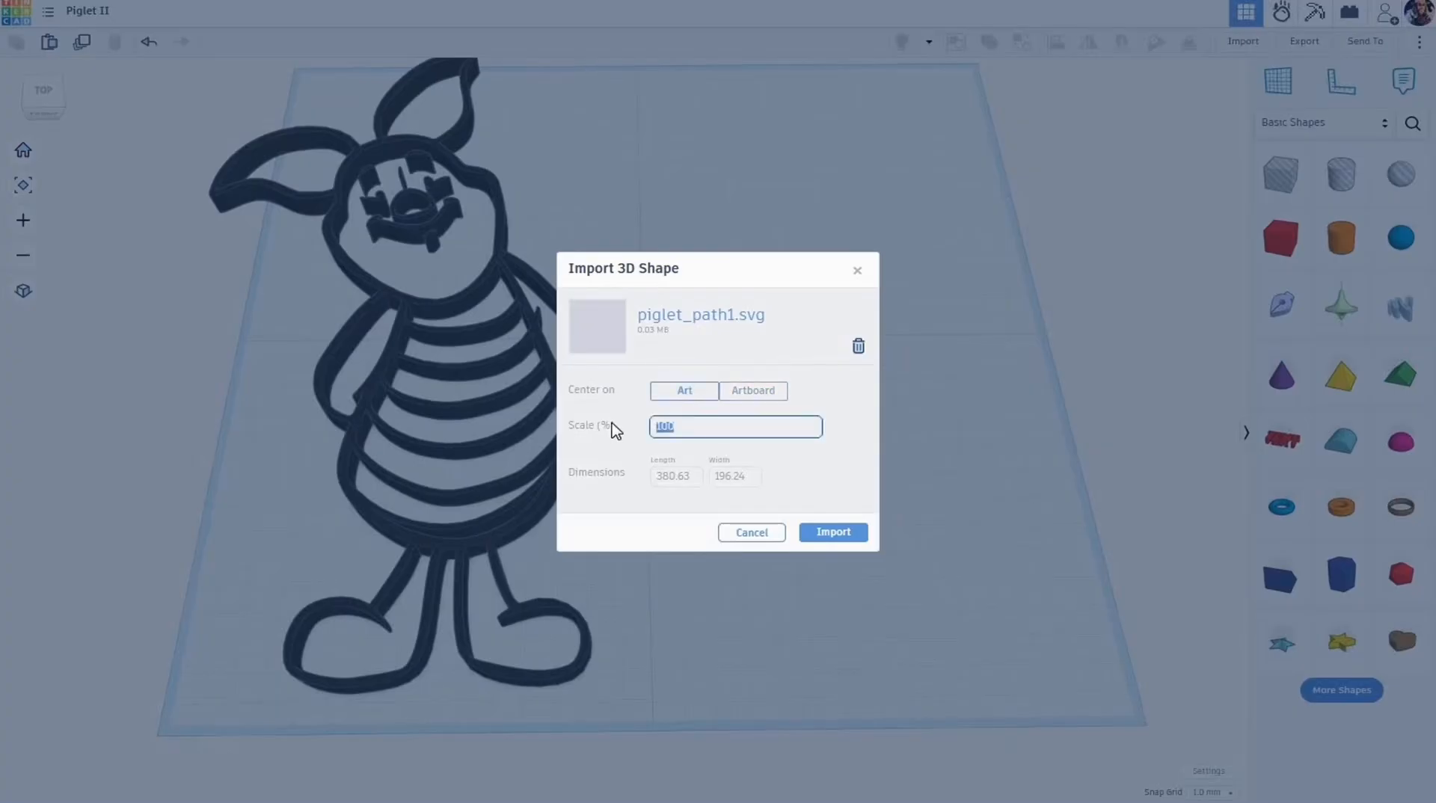
key("Tab")
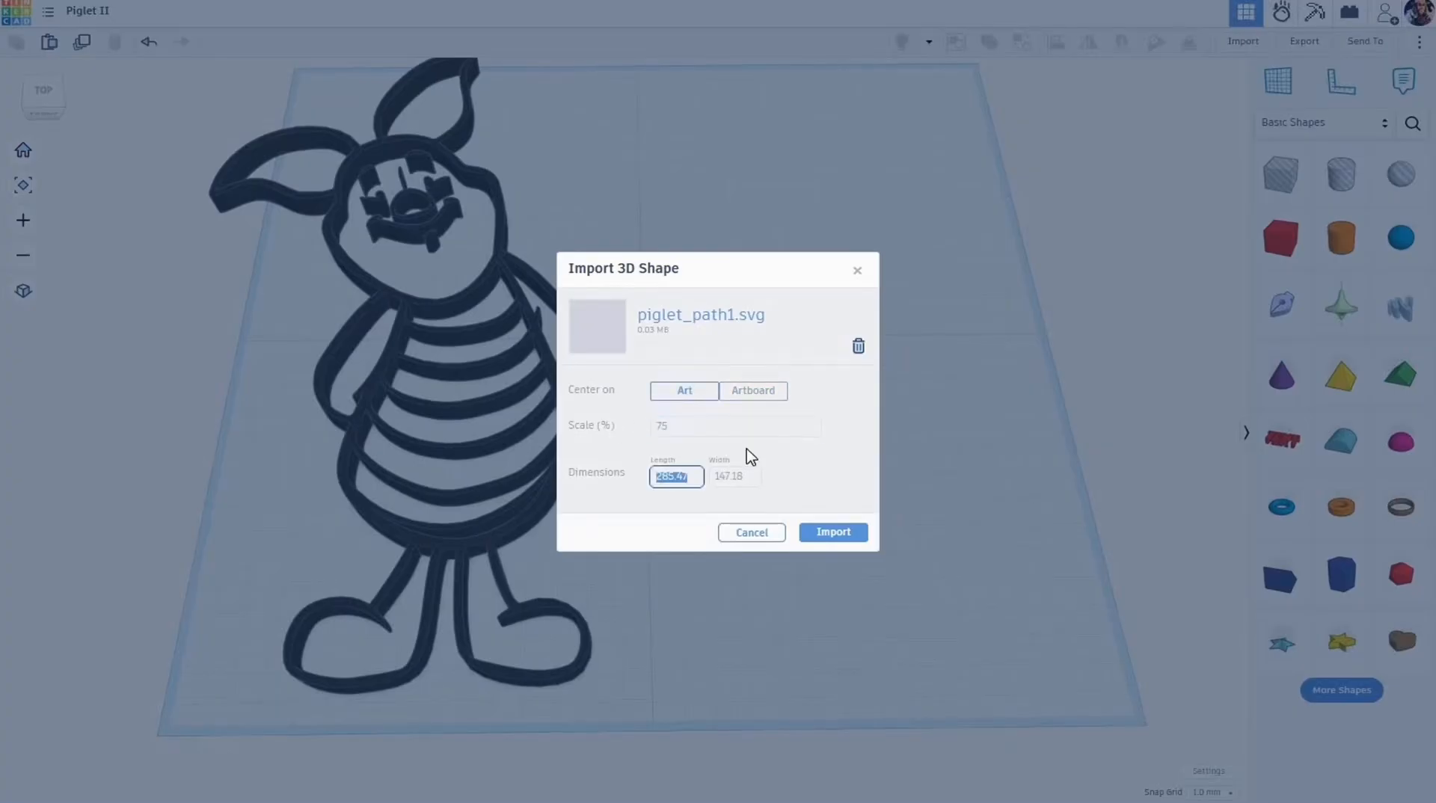
left_click(834, 533)
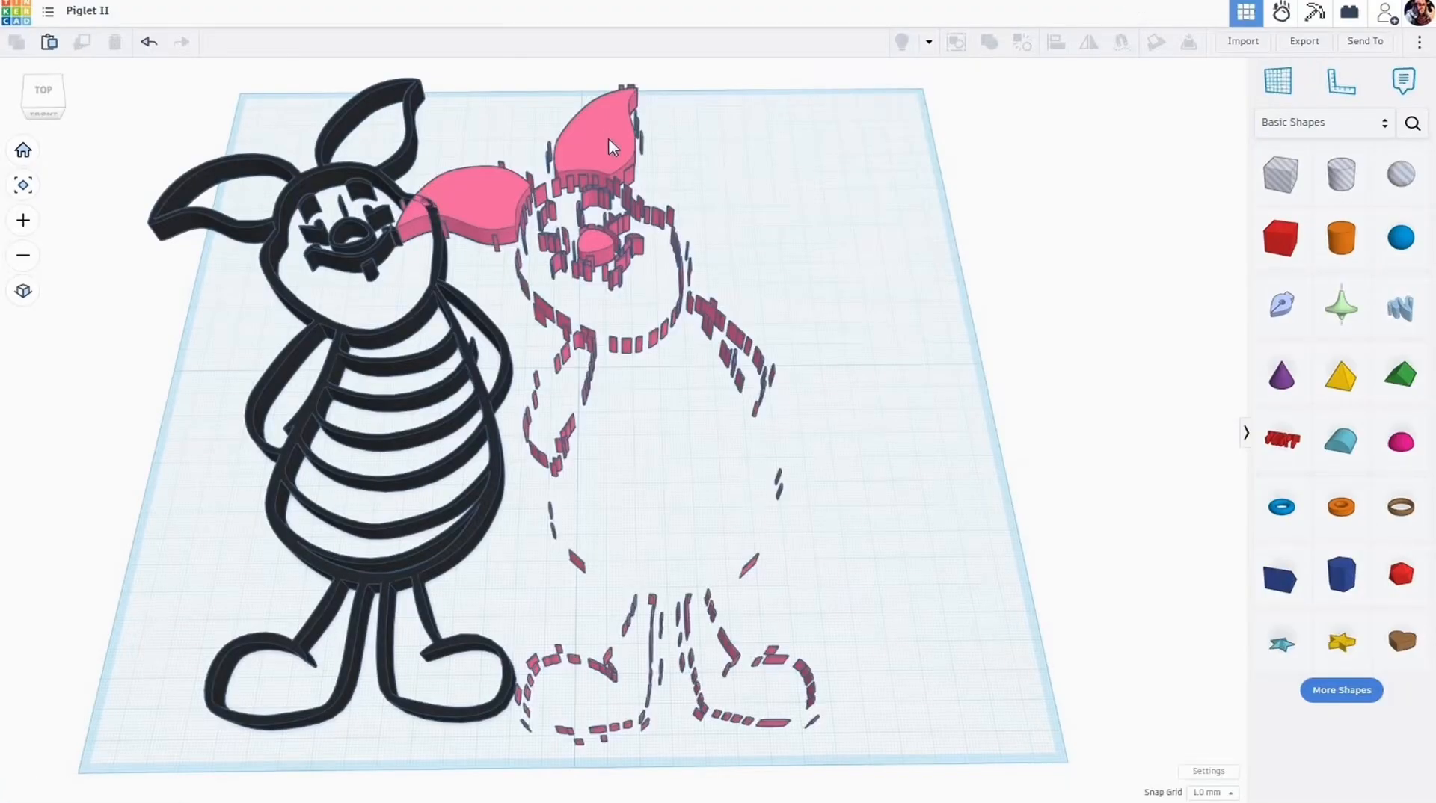
Move the pink path1 shape to the right half of the workplane, clear of the black outline
left_click_drag(612, 146, 812, 149)
right_click_drag(1090, 393, 1103, 421)
middle_click_drag(1092, 421, 987, 452)
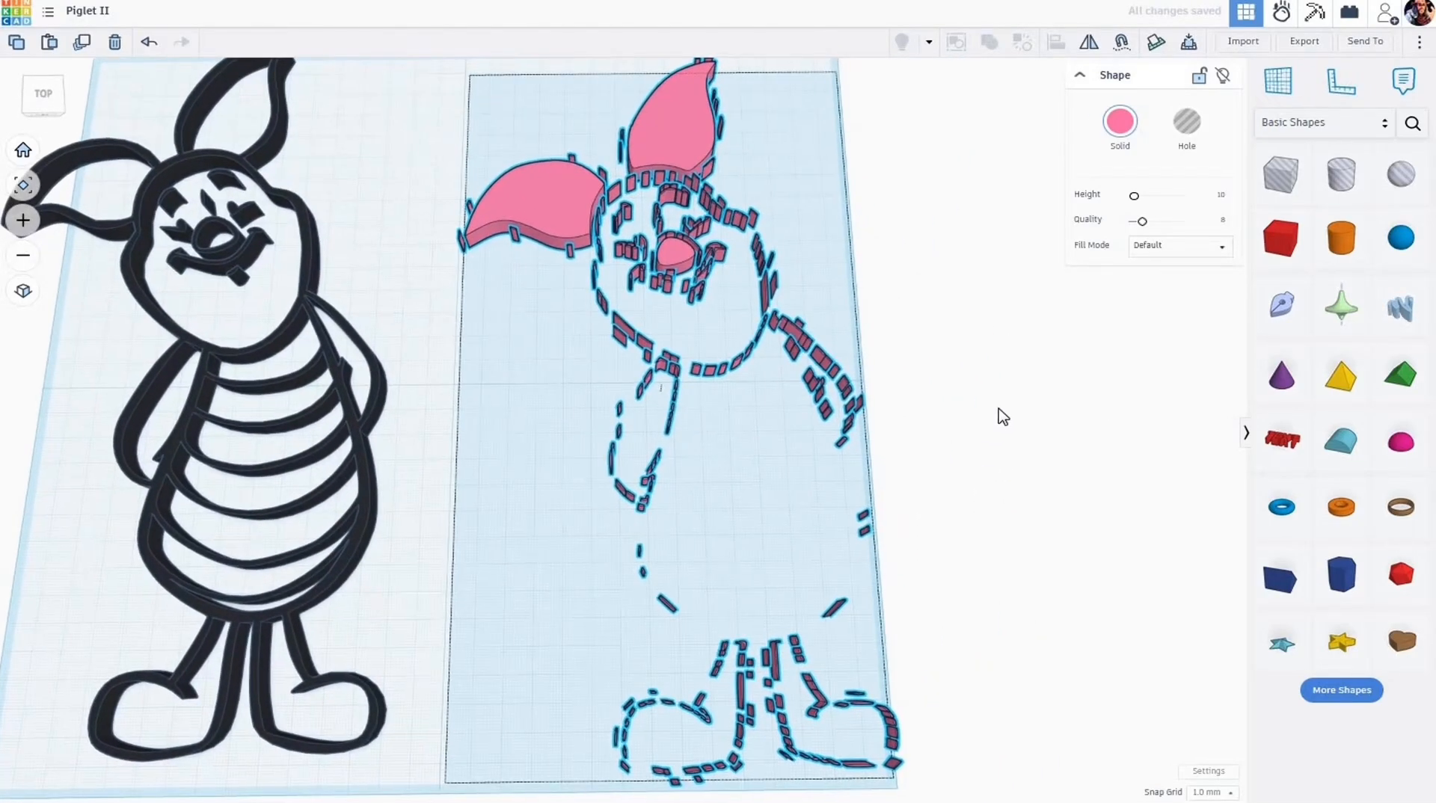
left_click(923, 320)
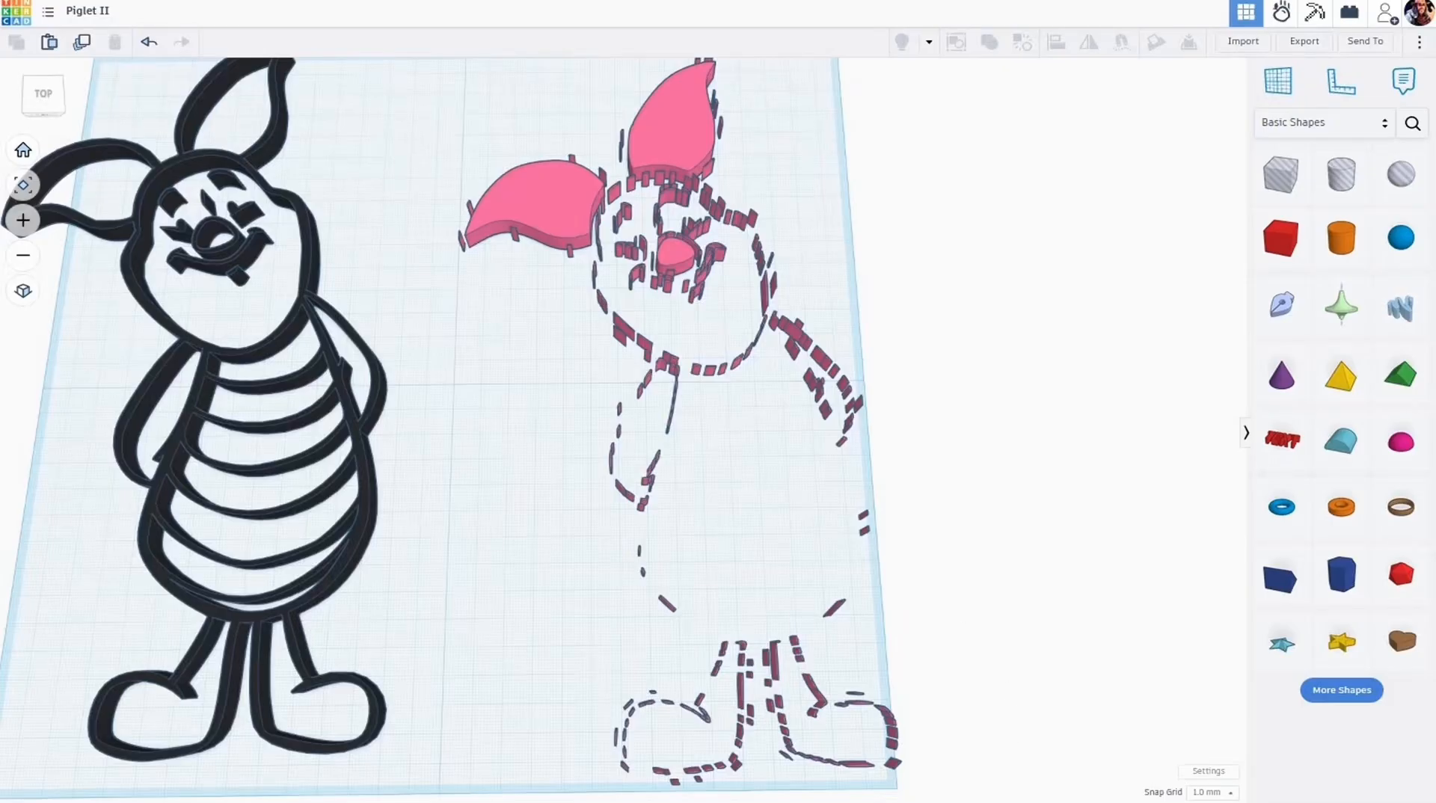
Switch to Inkscape, select path1 alone in the object list, toggle its visibility to identify its parts and check its object properties
left_click(1083, 799)
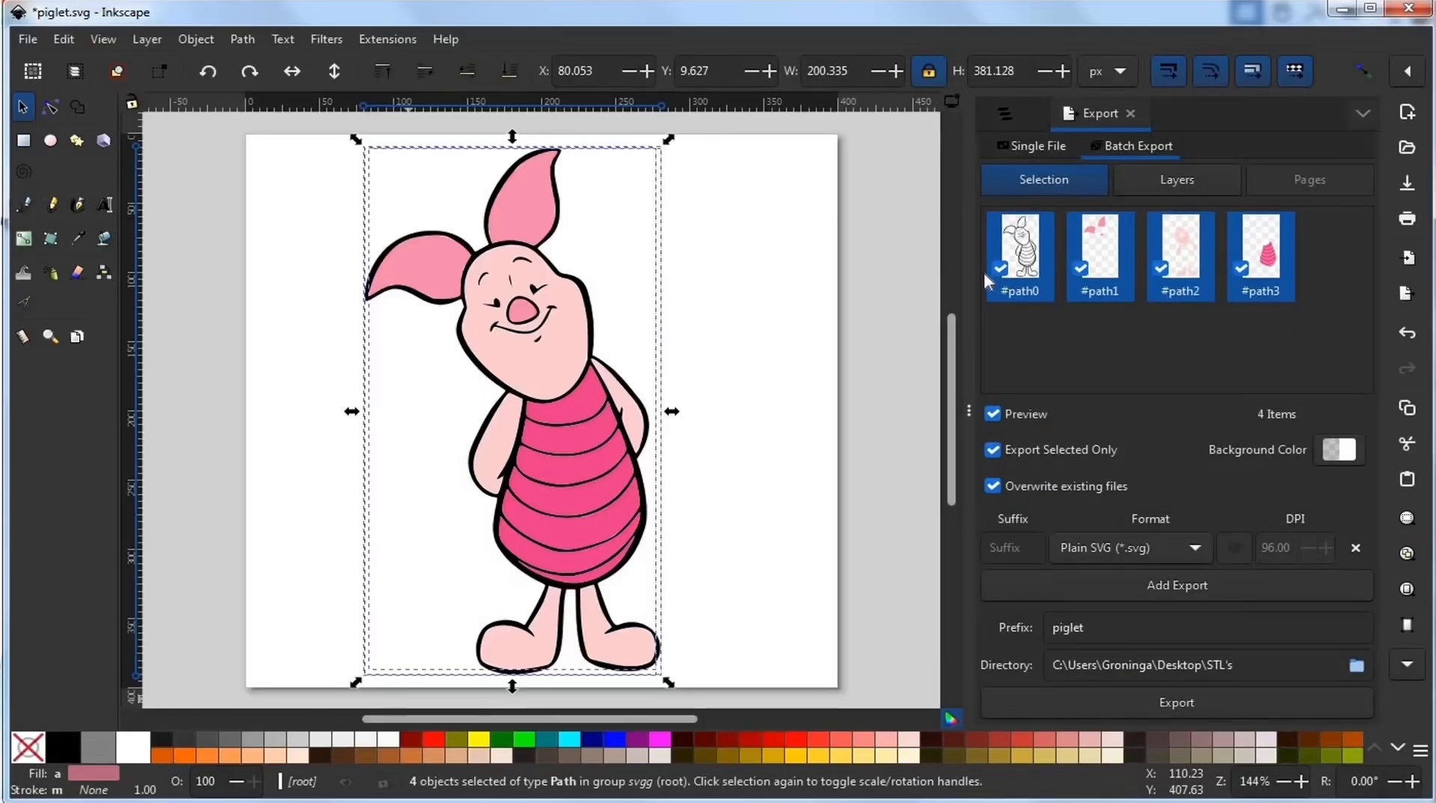
left_click(1004, 120)
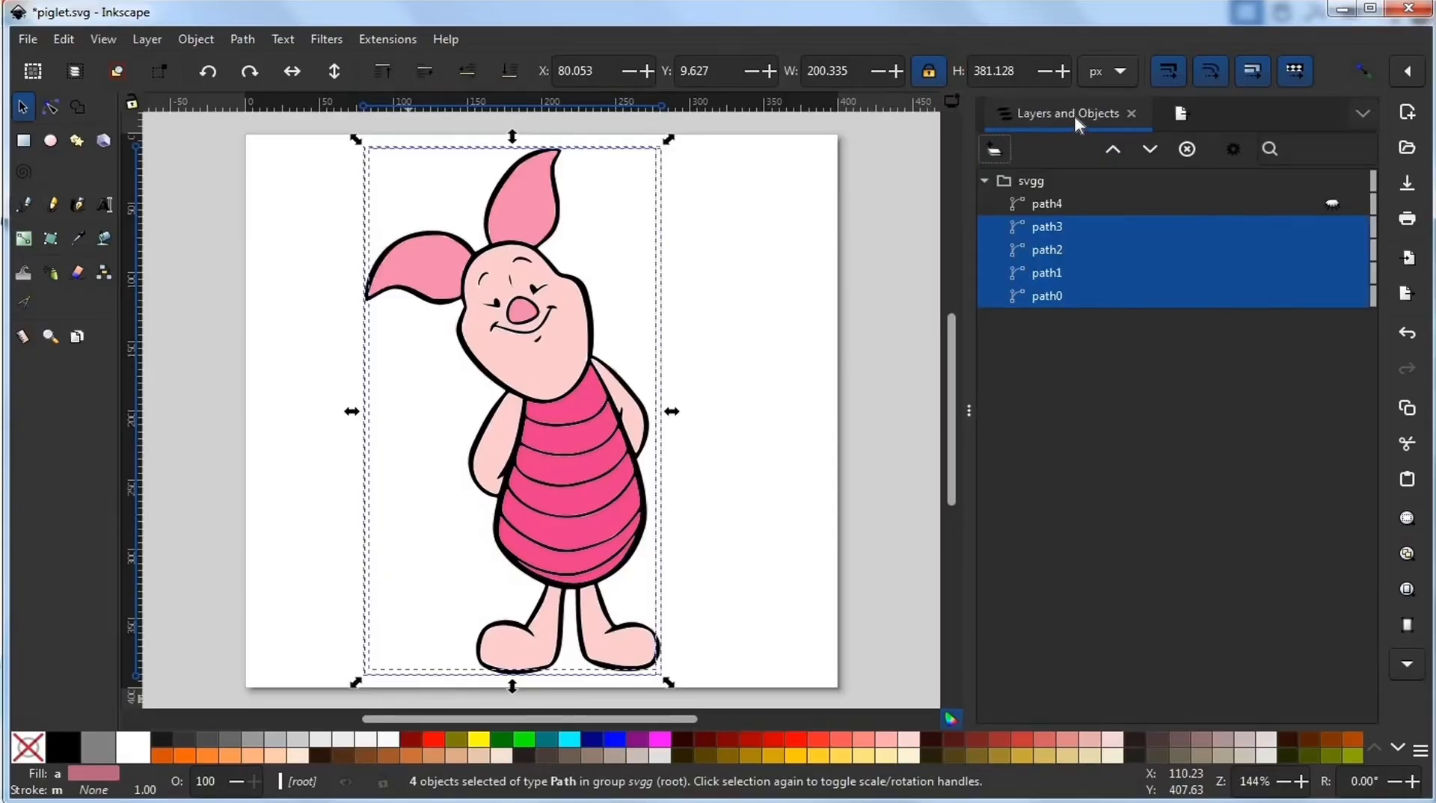
left_click(1065, 279)
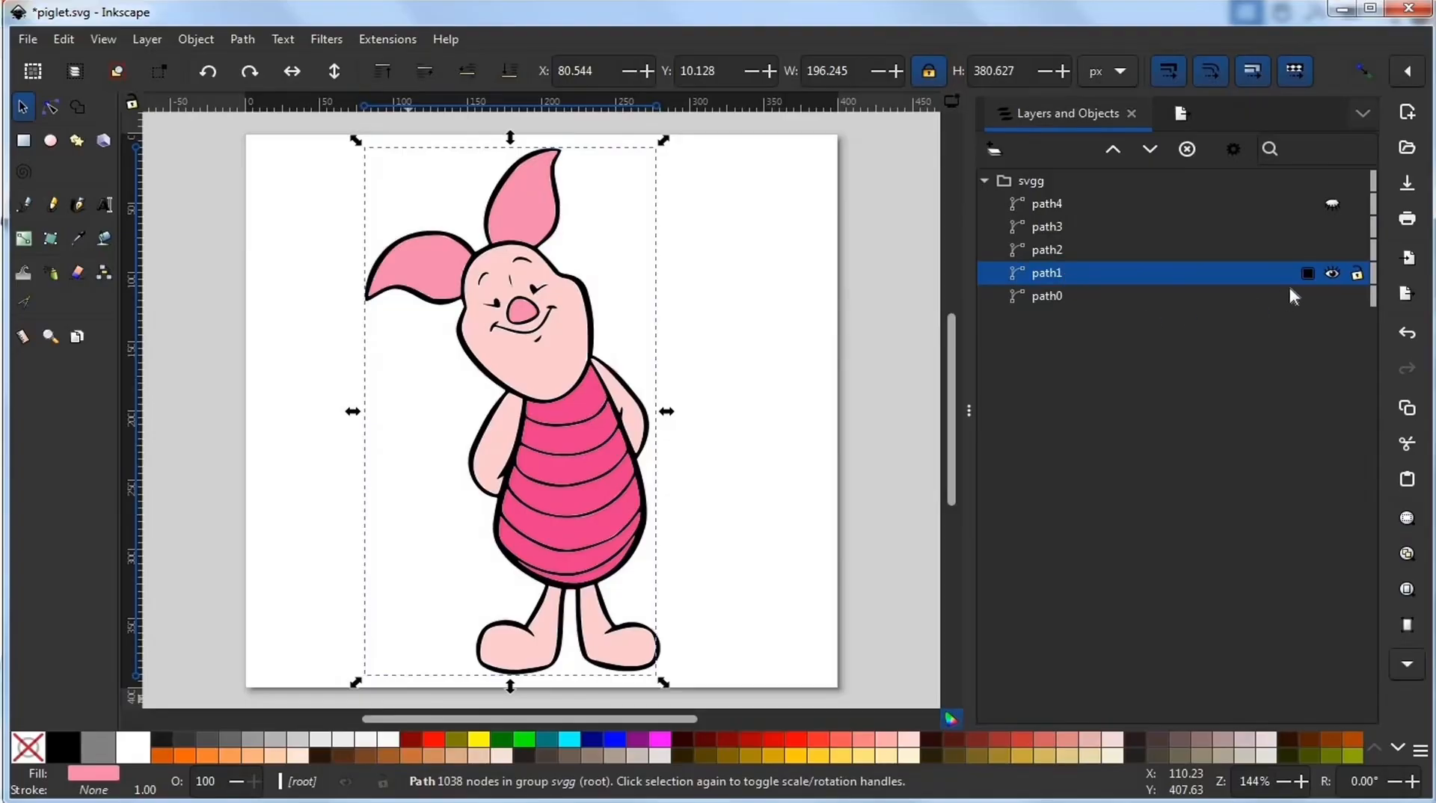
left_click(1332, 274)
left_click(1332, 274)
left_click(1332, 274)
left_click(1332, 274)
left_click(193, 40)
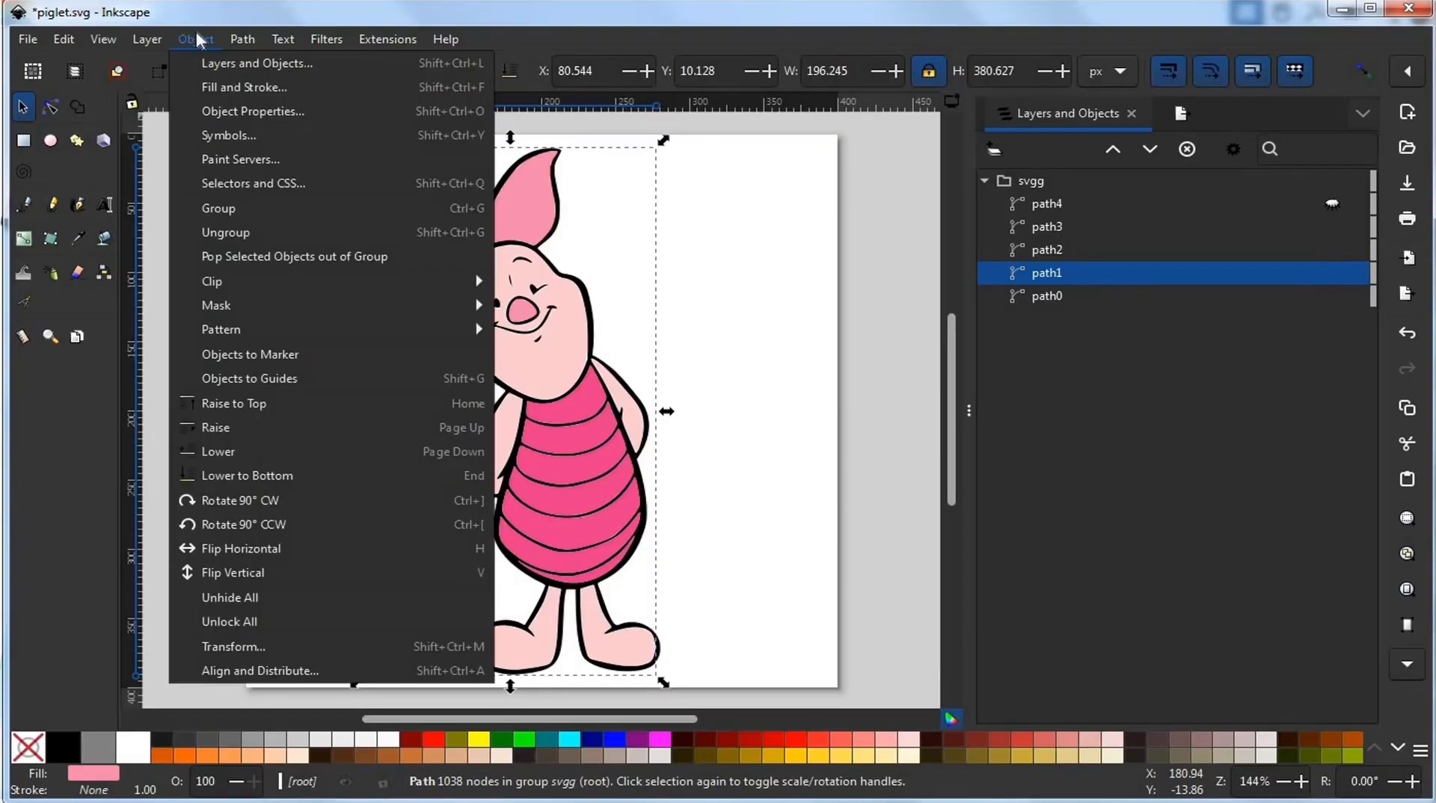
left_click(231, 112)
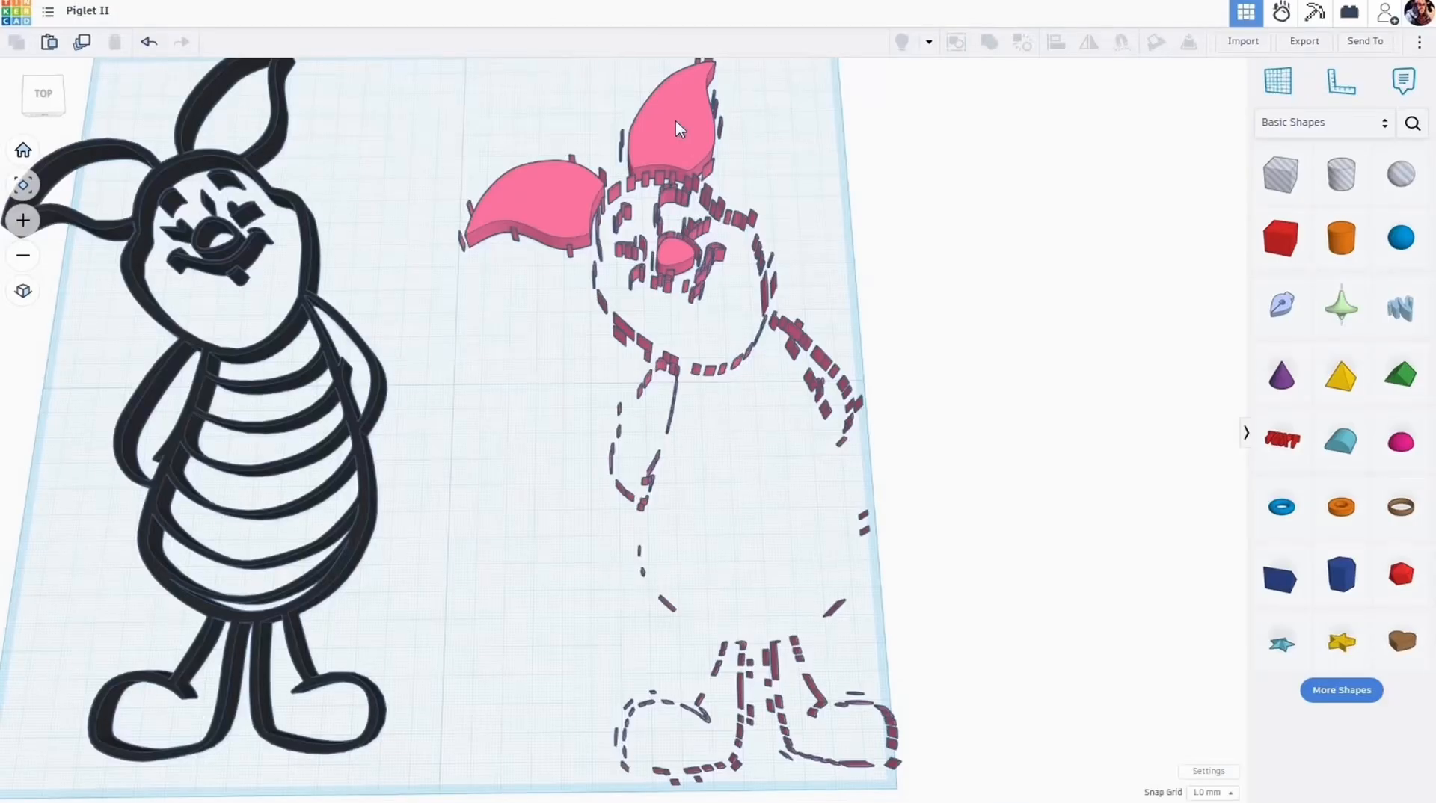
Set the pink path1 shape's custom solid colour to hex f288ae
left_click(680, 129)
left_click(1121, 120)
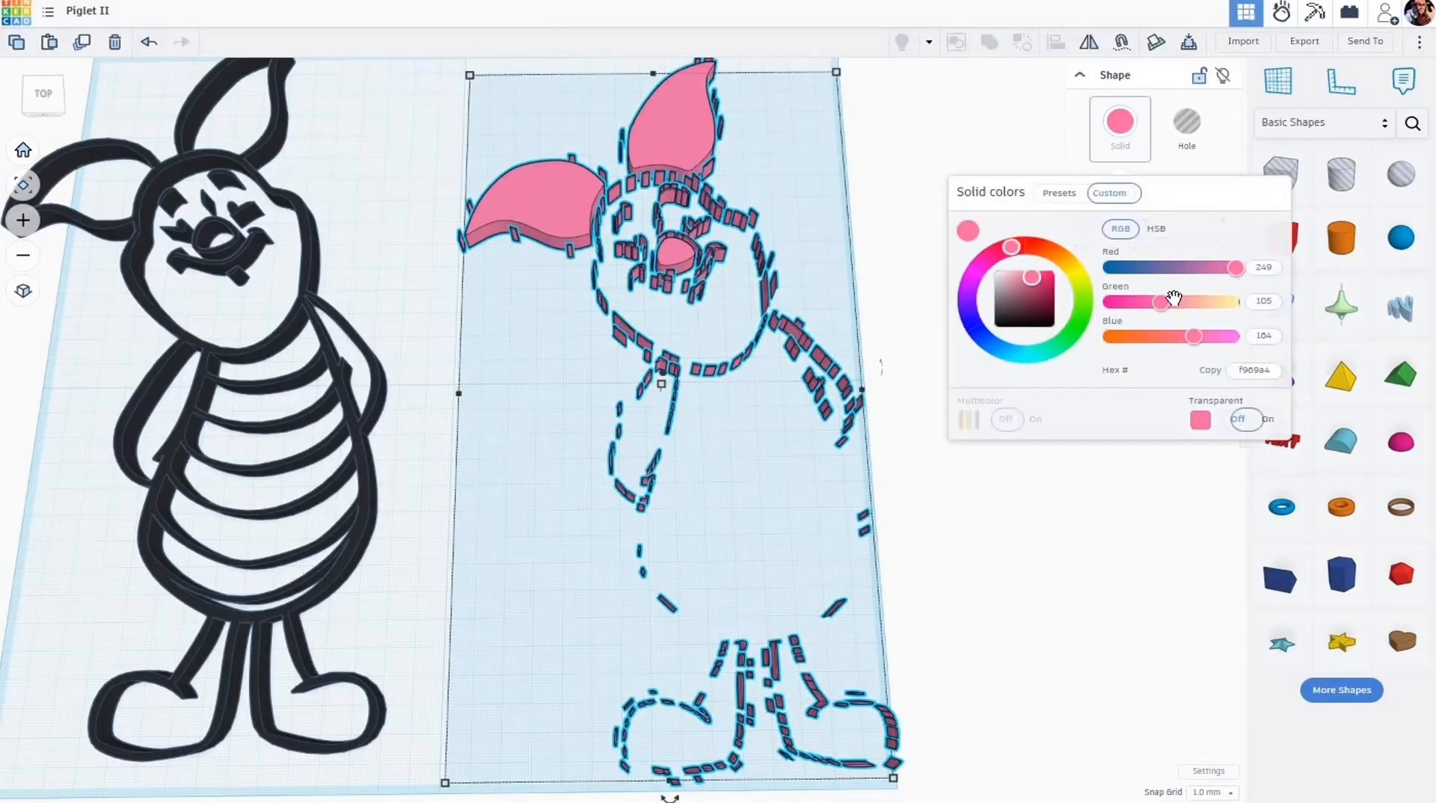
double_click(1276, 370)
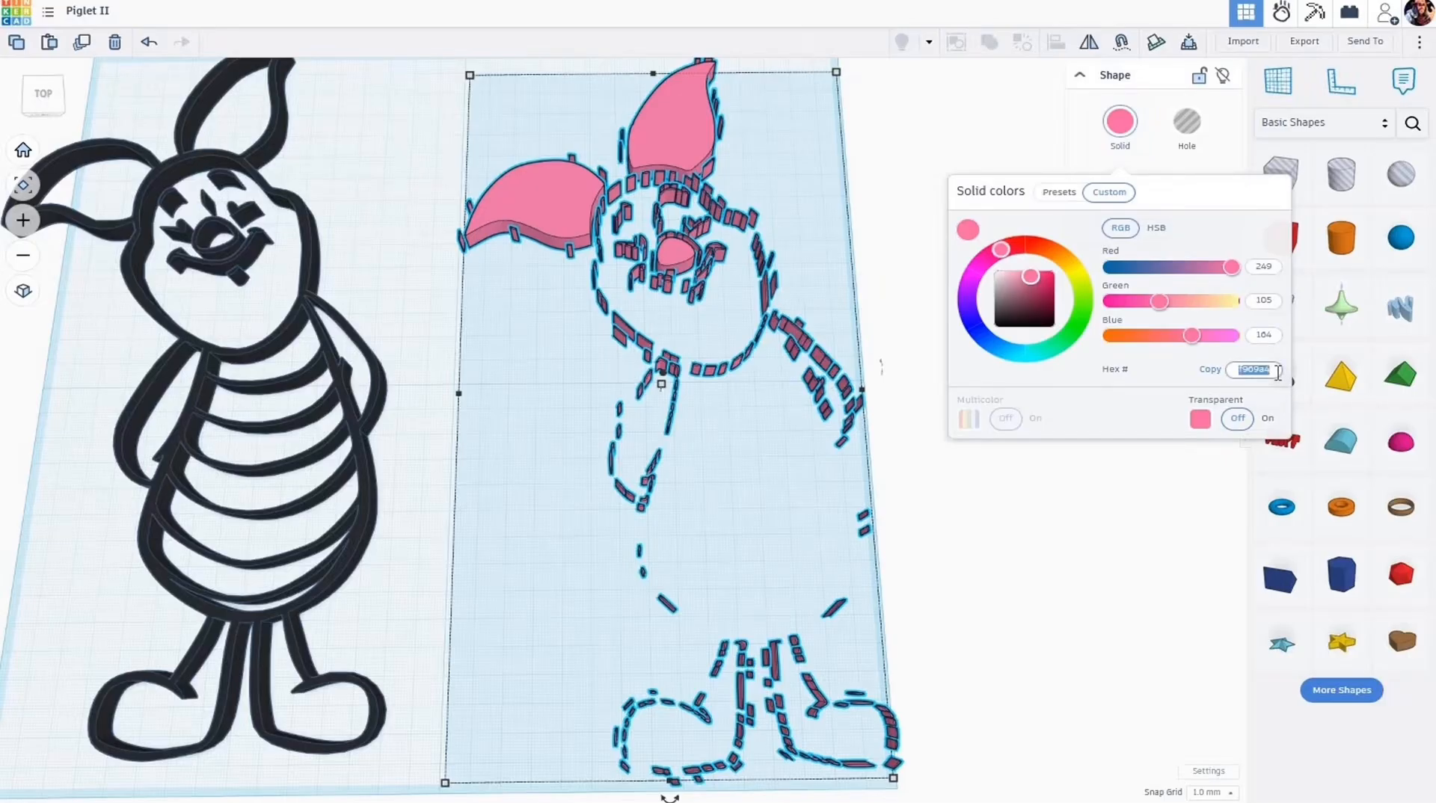
type("f28")
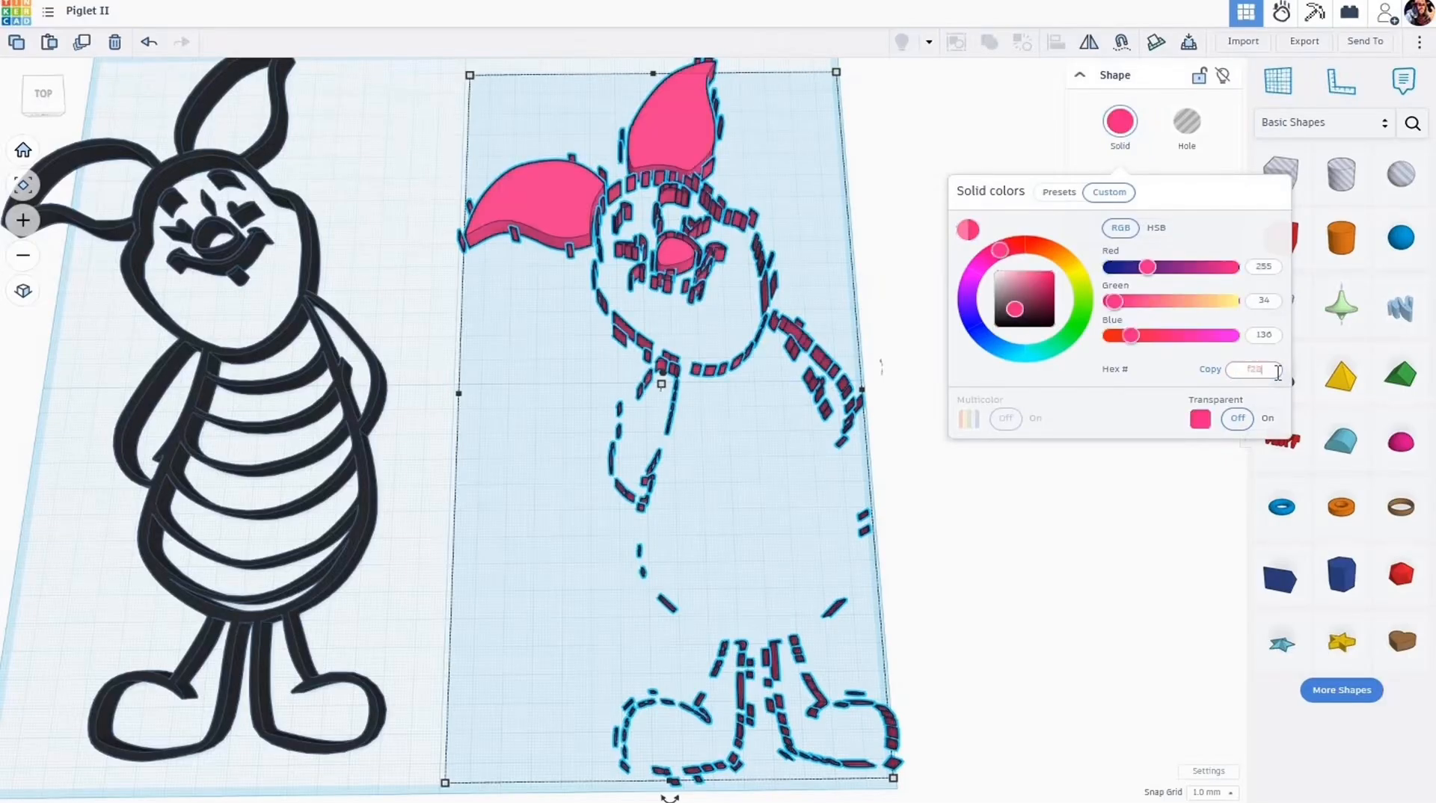
type("8ae")
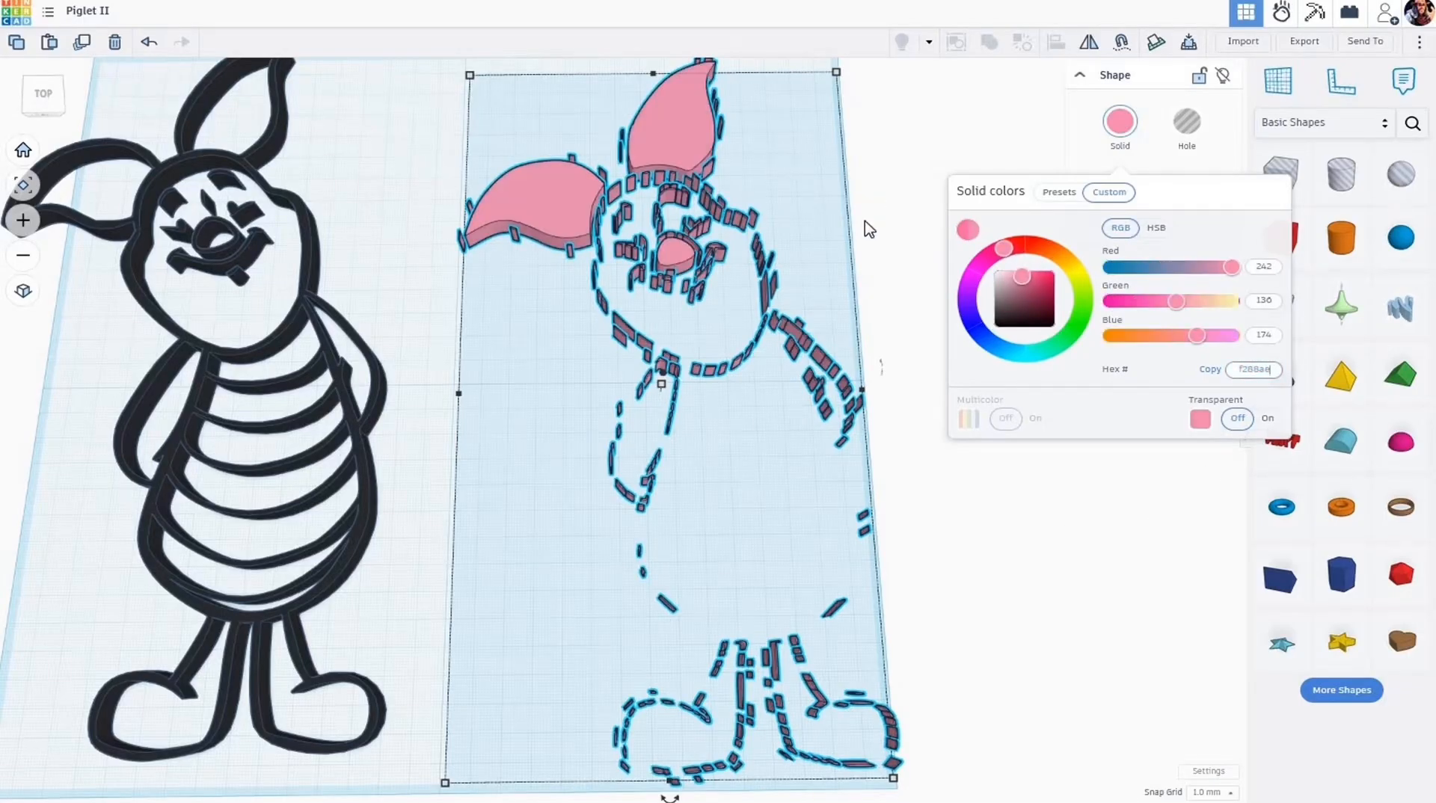
left_click(978, 554)
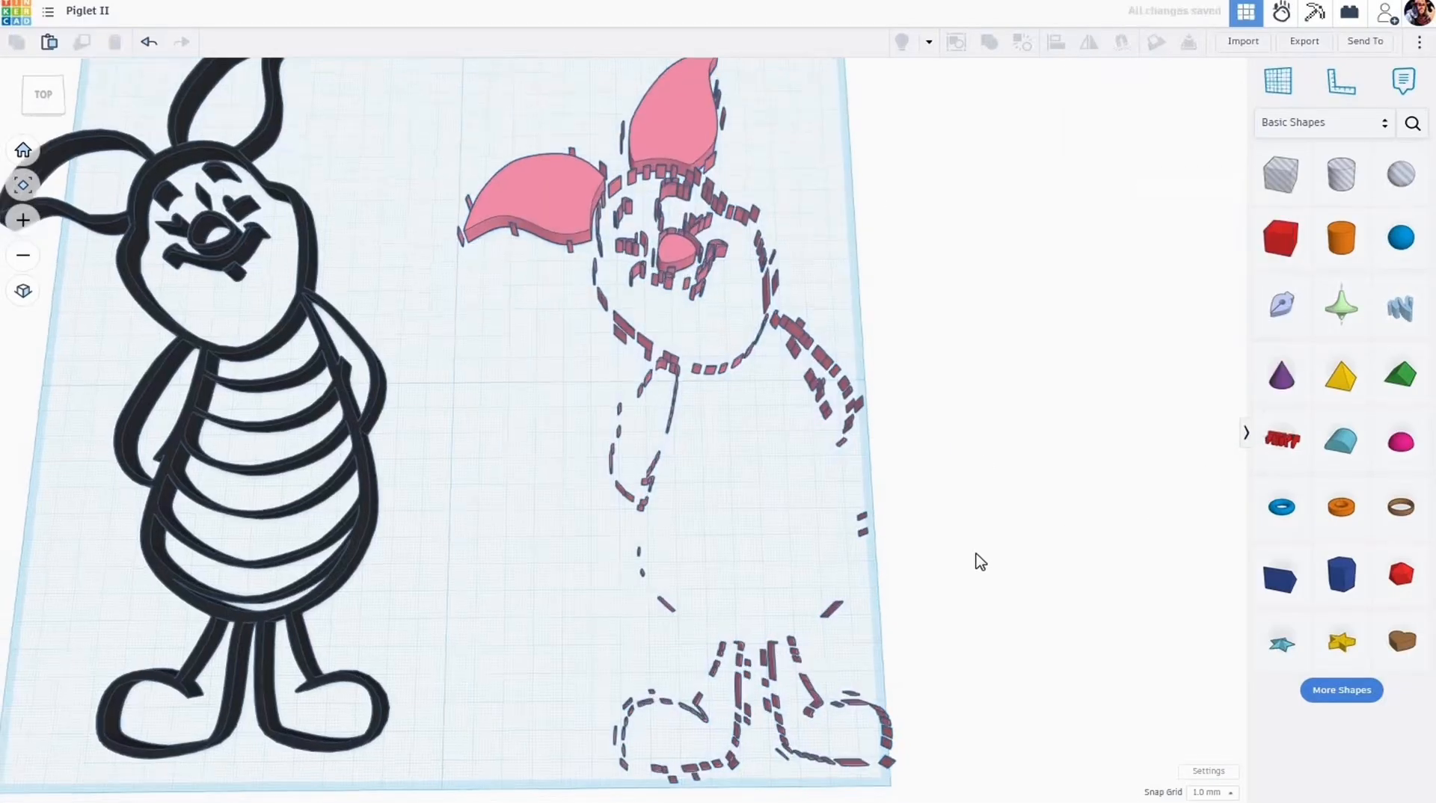
right_click_drag(973, 550, 981, 433)
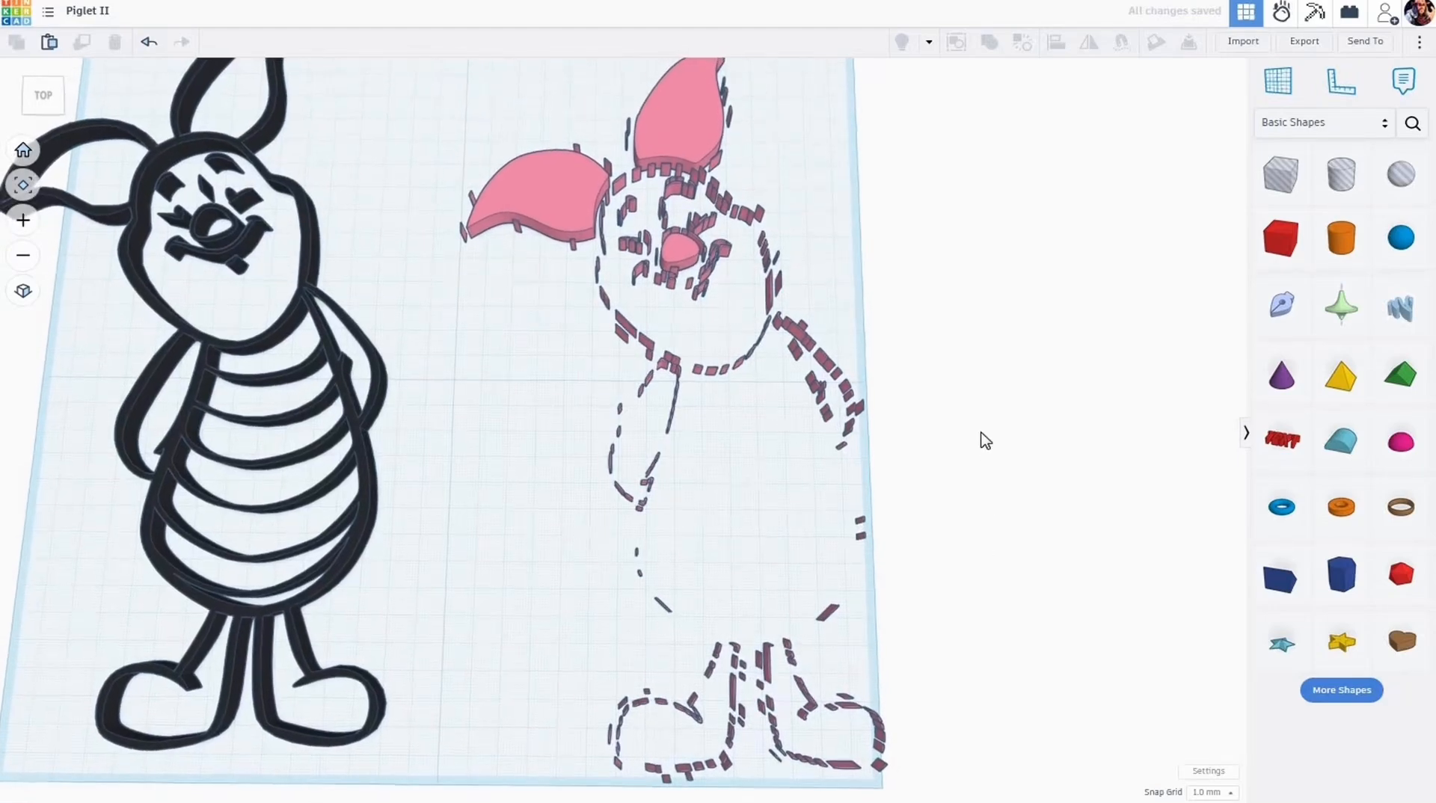
scroll(985, 441, "down", 5)
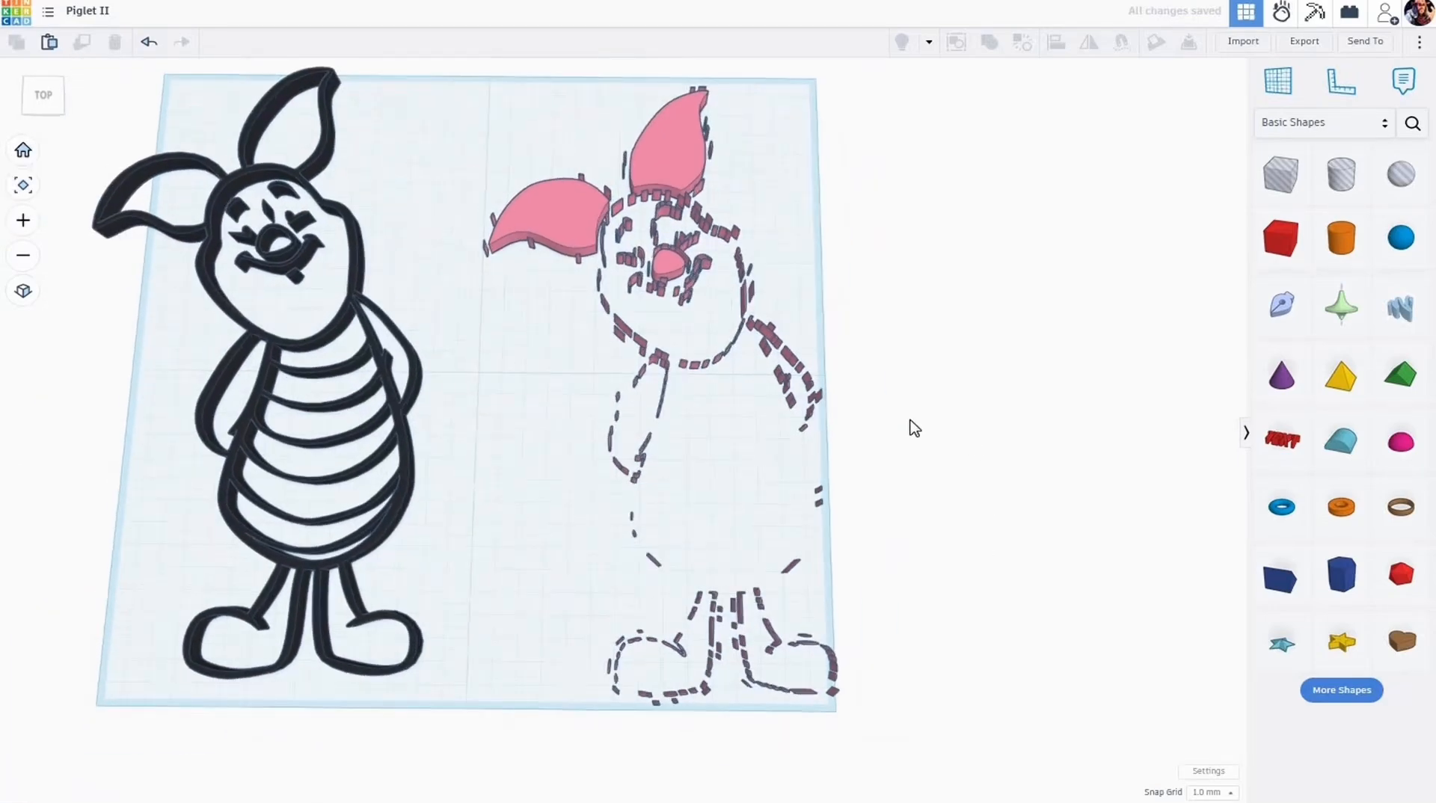
Inspect the pink path1 shape from above, comparing it with the black outline and examining the ears, nose and surrounding fragments up close
scroll(700, 318, "up", 6)
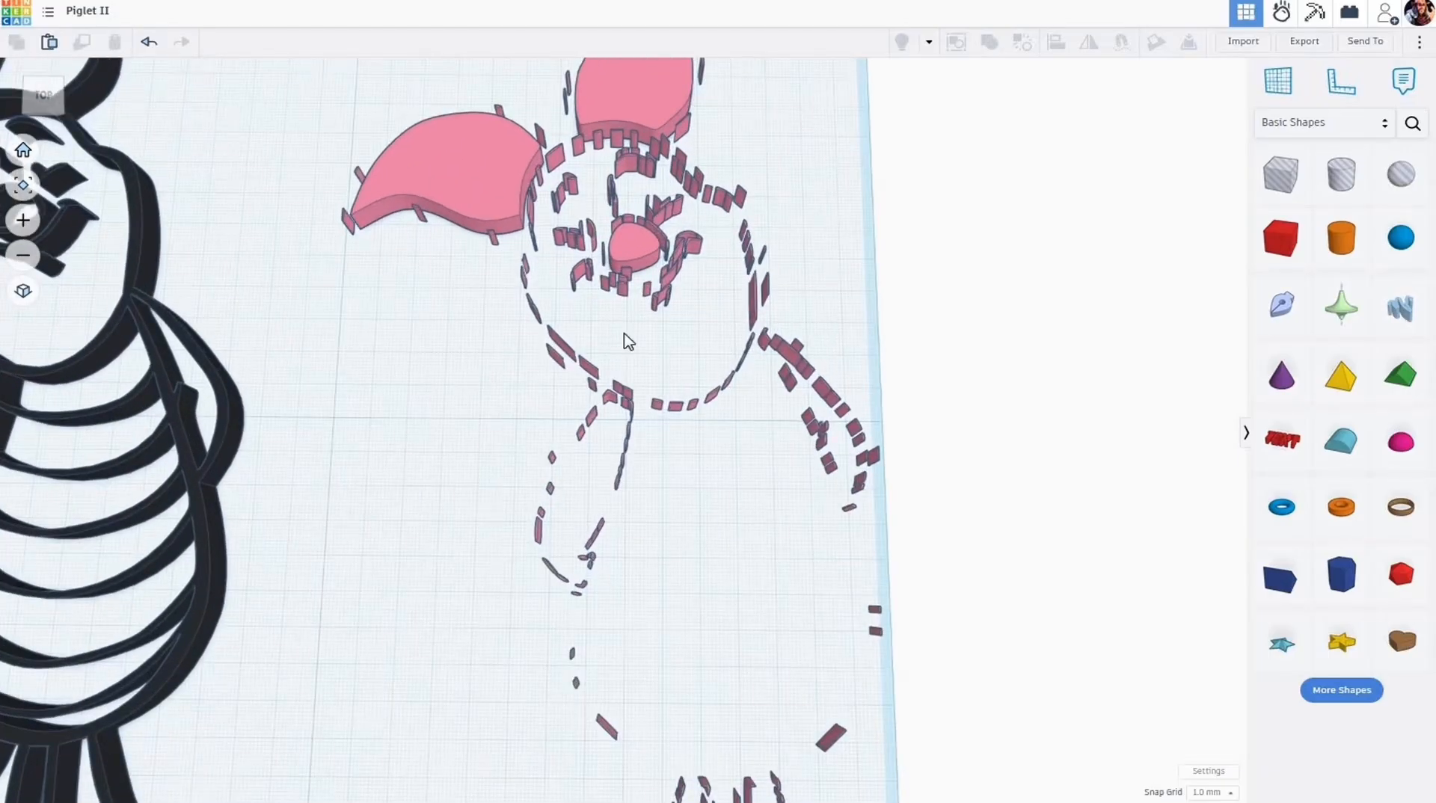
scroll(686, 495, "down", 5)
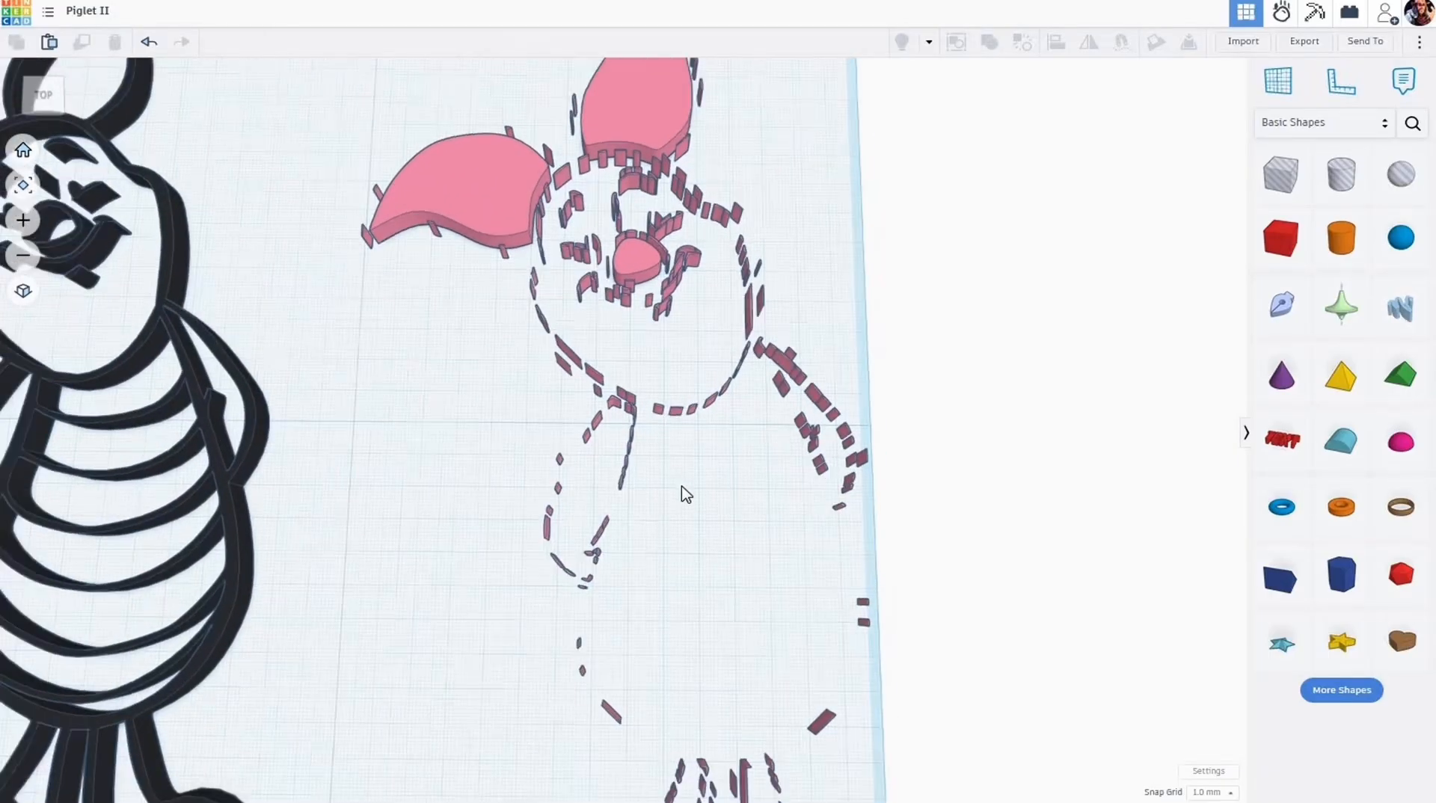
scroll(705, 590, "down", 1)
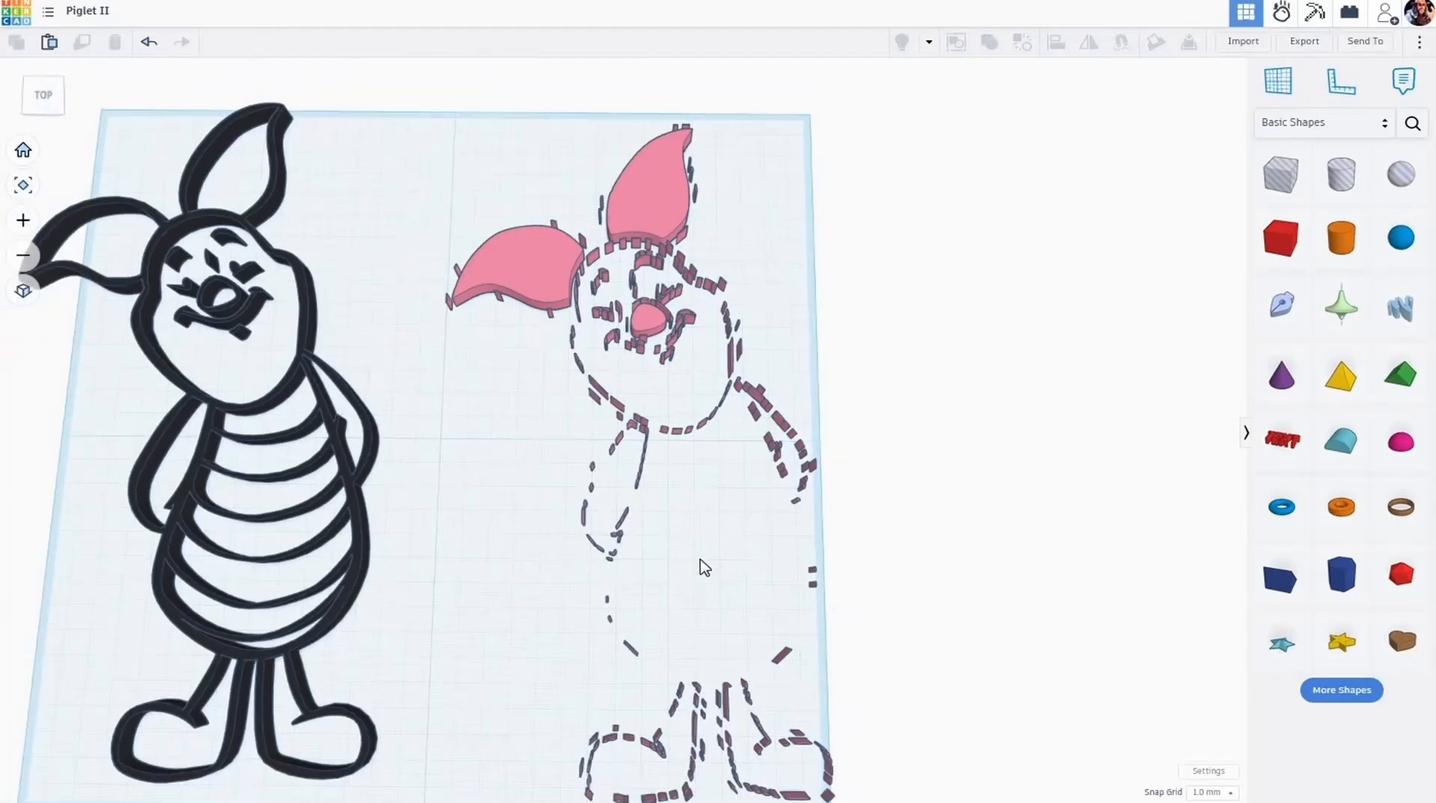
right_click_drag(701, 548, 703, 555)
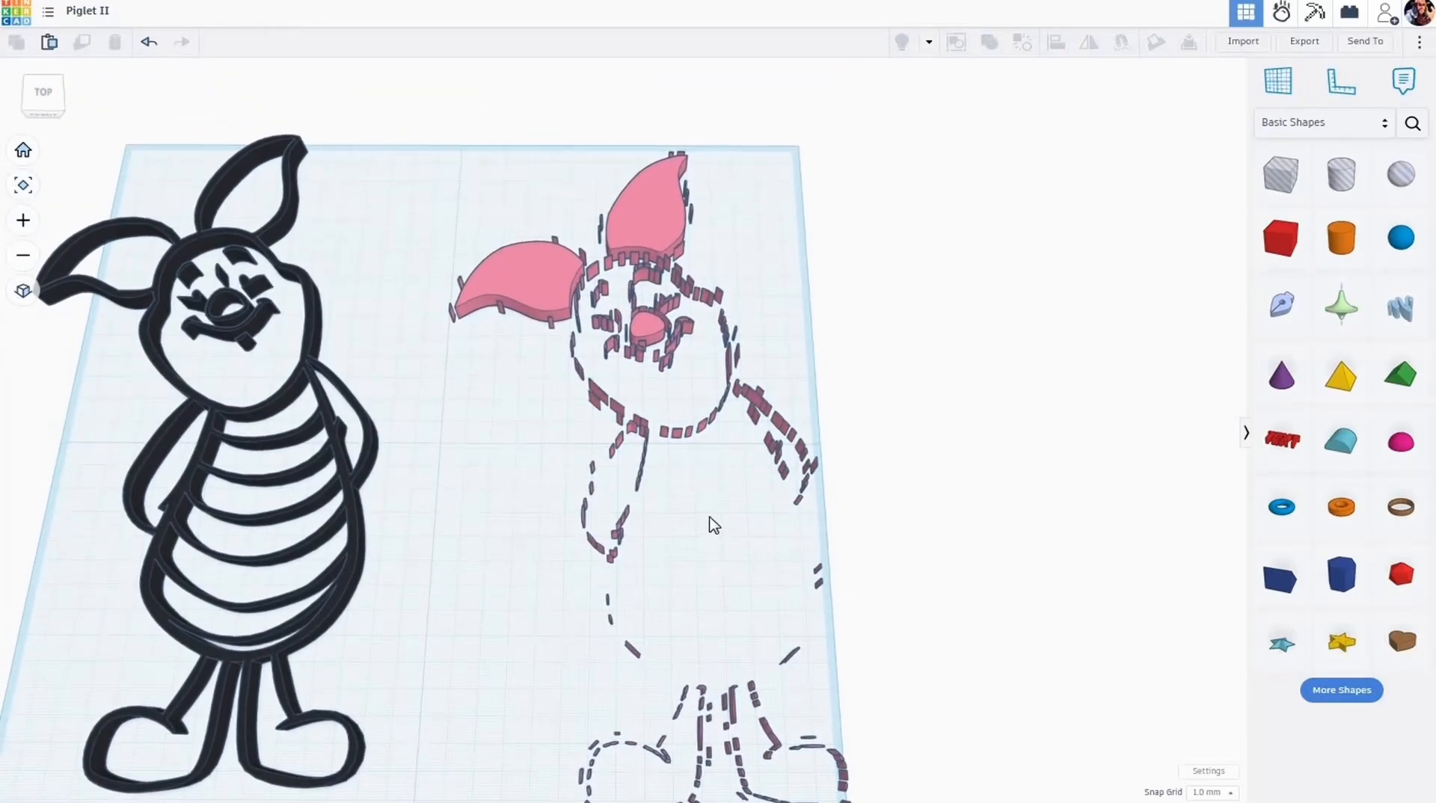
middle_click_drag(709, 495, 712, 487)
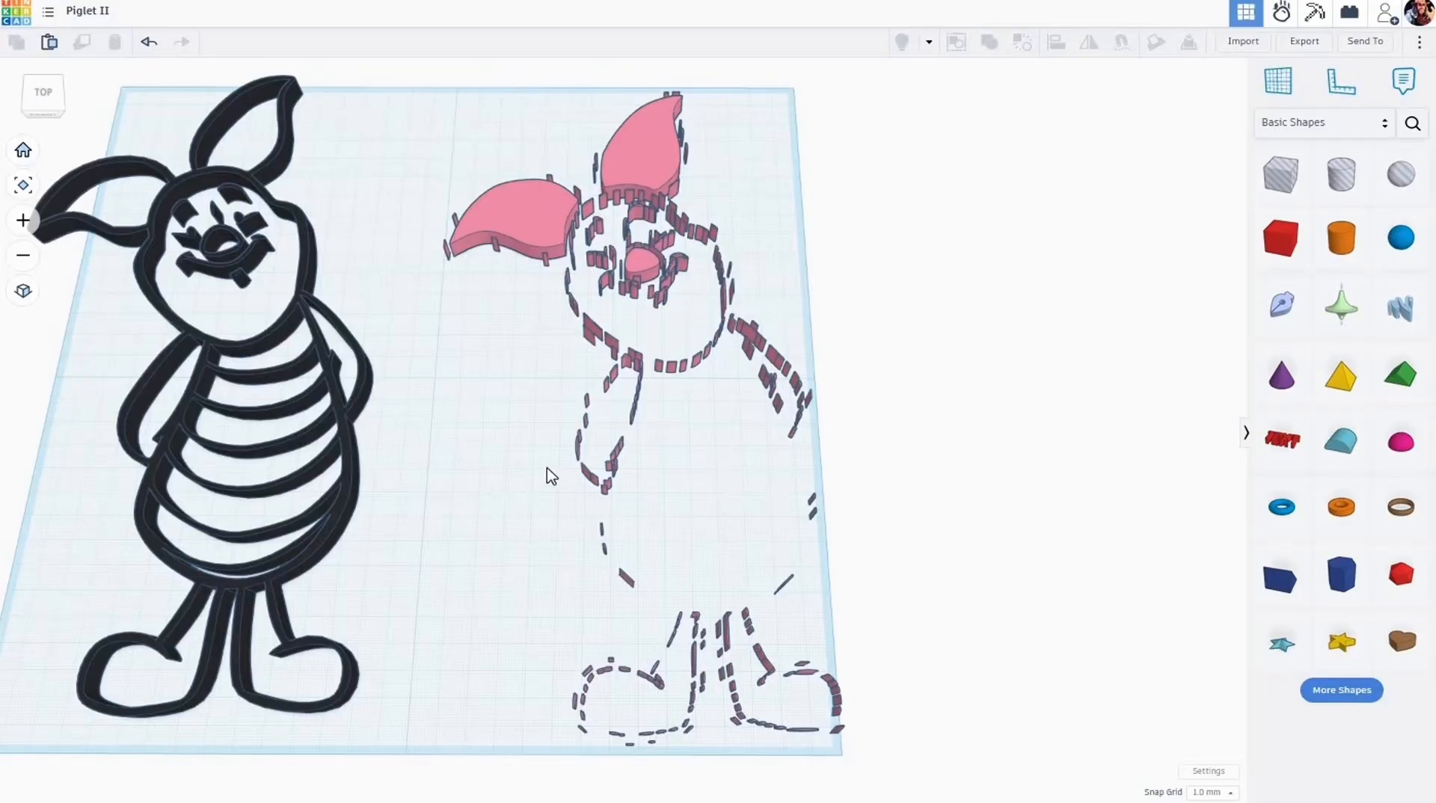
scroll(550, 400, "up", 2)
scroll(543, 404, "down", 5)
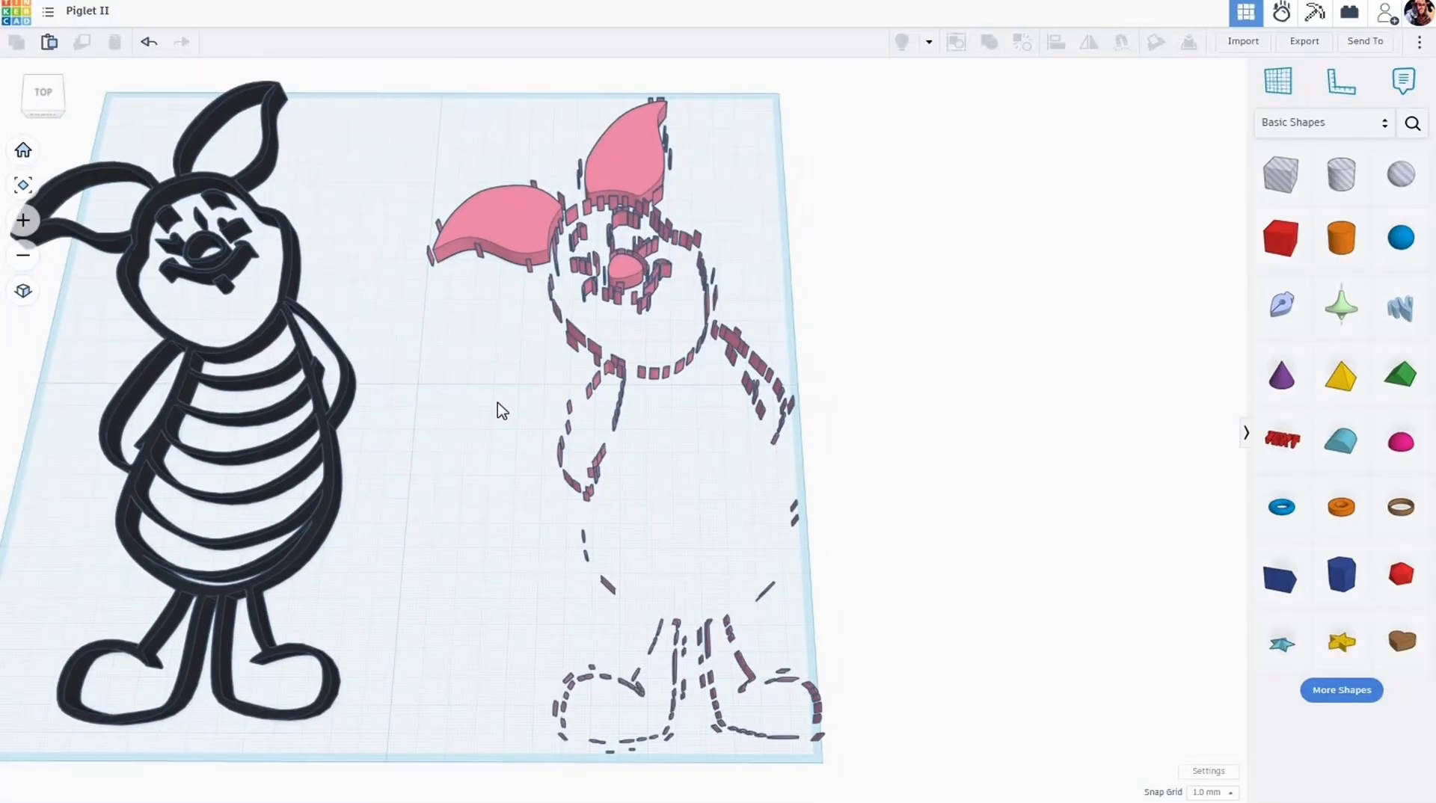
middle_click_drag(618, 421, 570, 427)
scroll(567, 444, "up", 3)
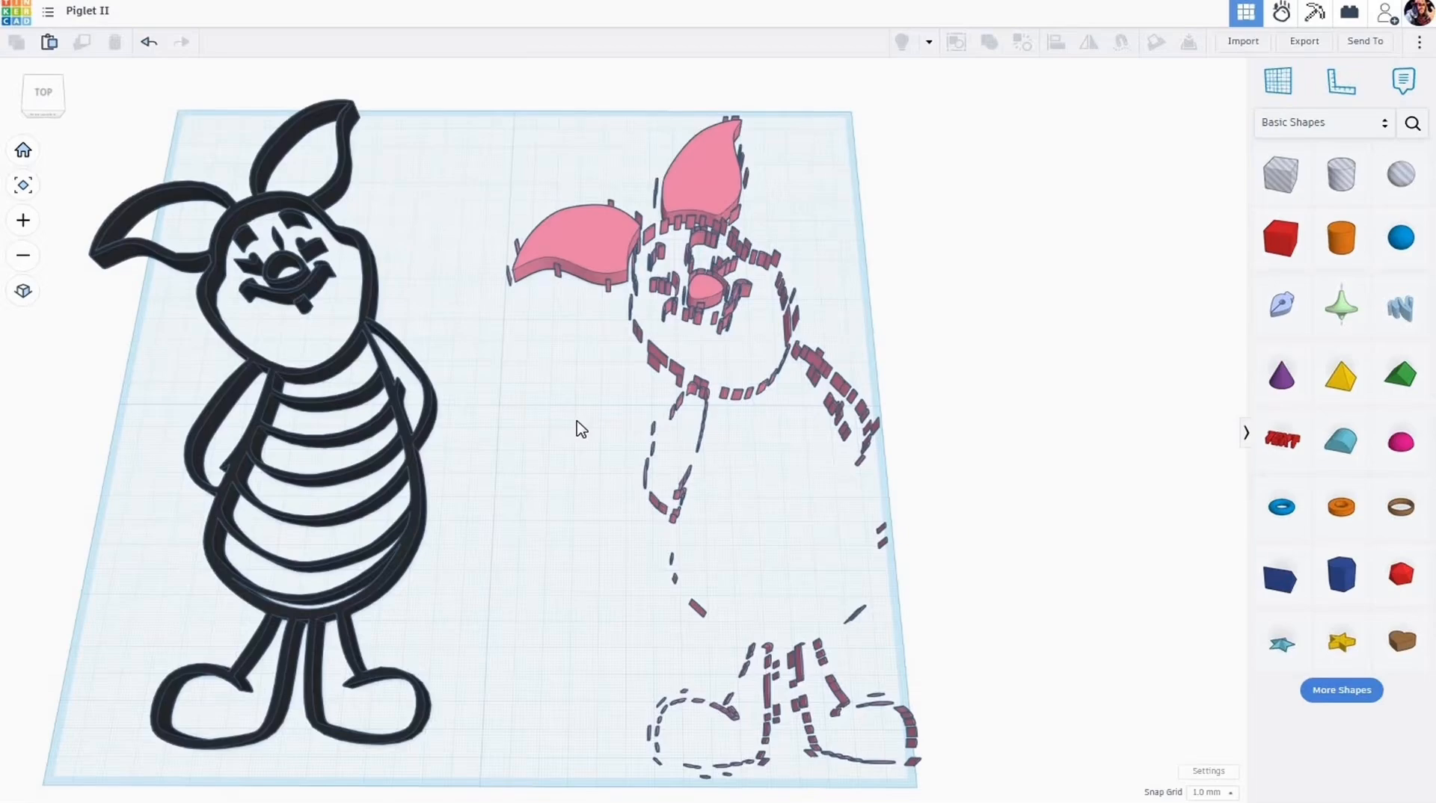
scroll(581, 427, "down", 2)
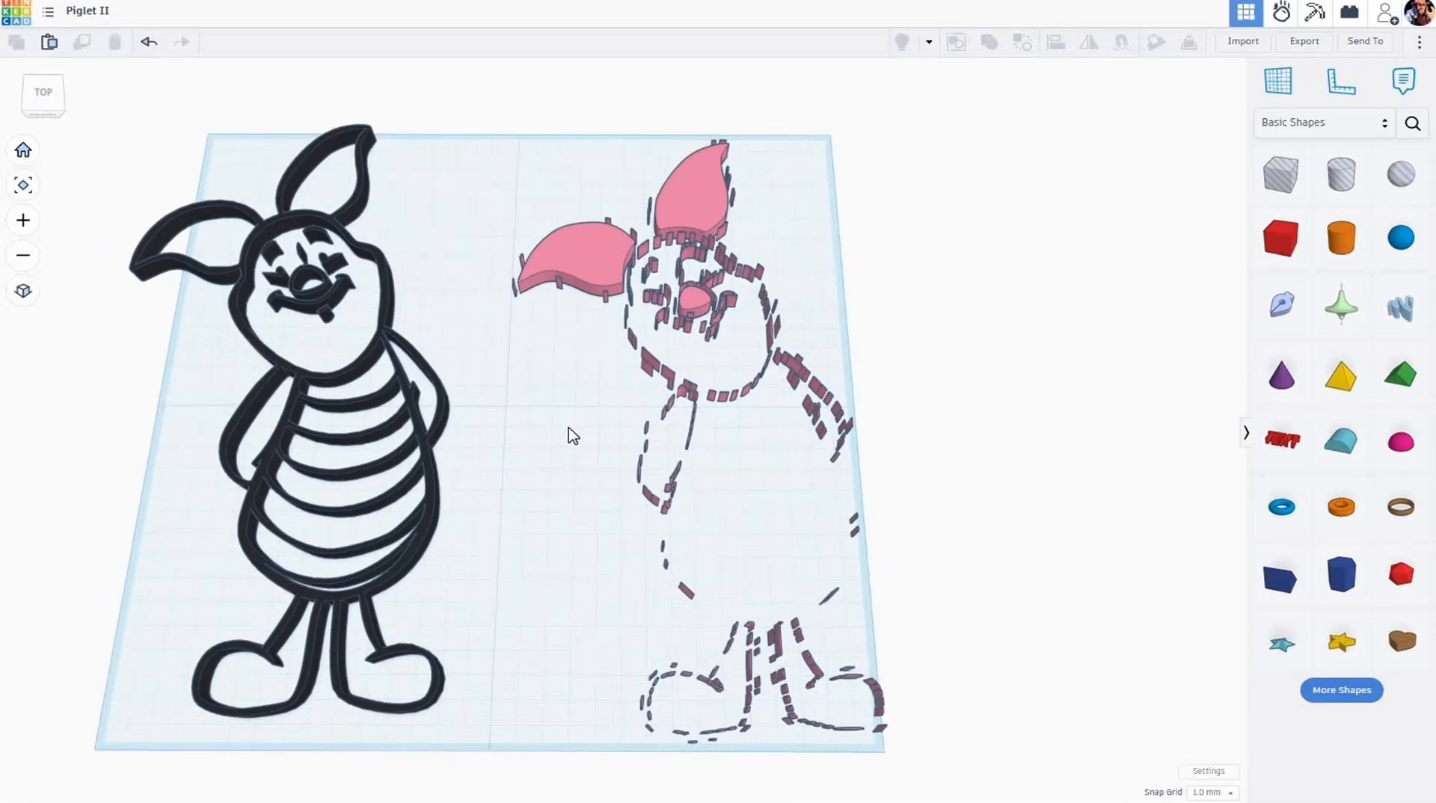
right_click_drag(568, 428, 614, 462)
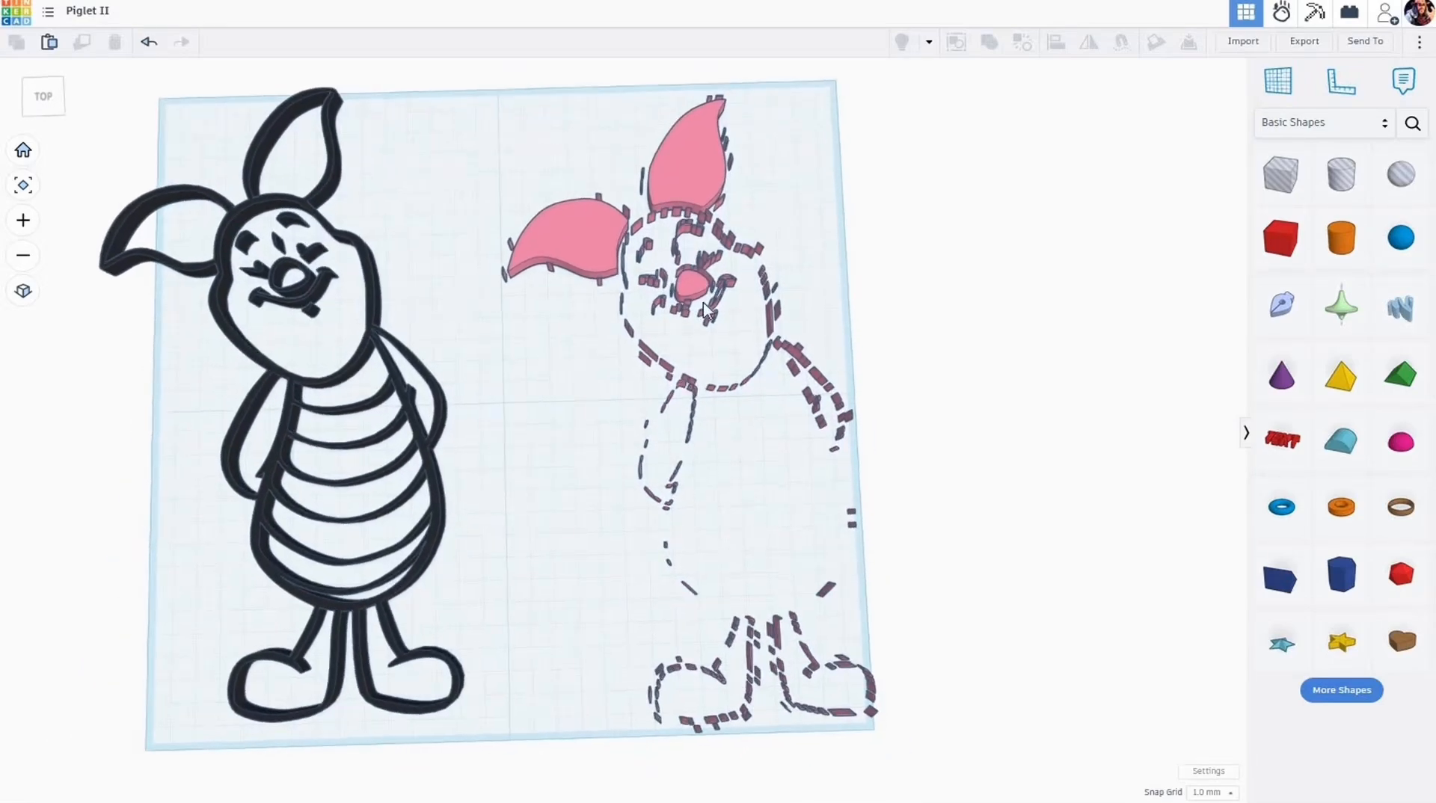
scroll(572, 244, "up", 5)
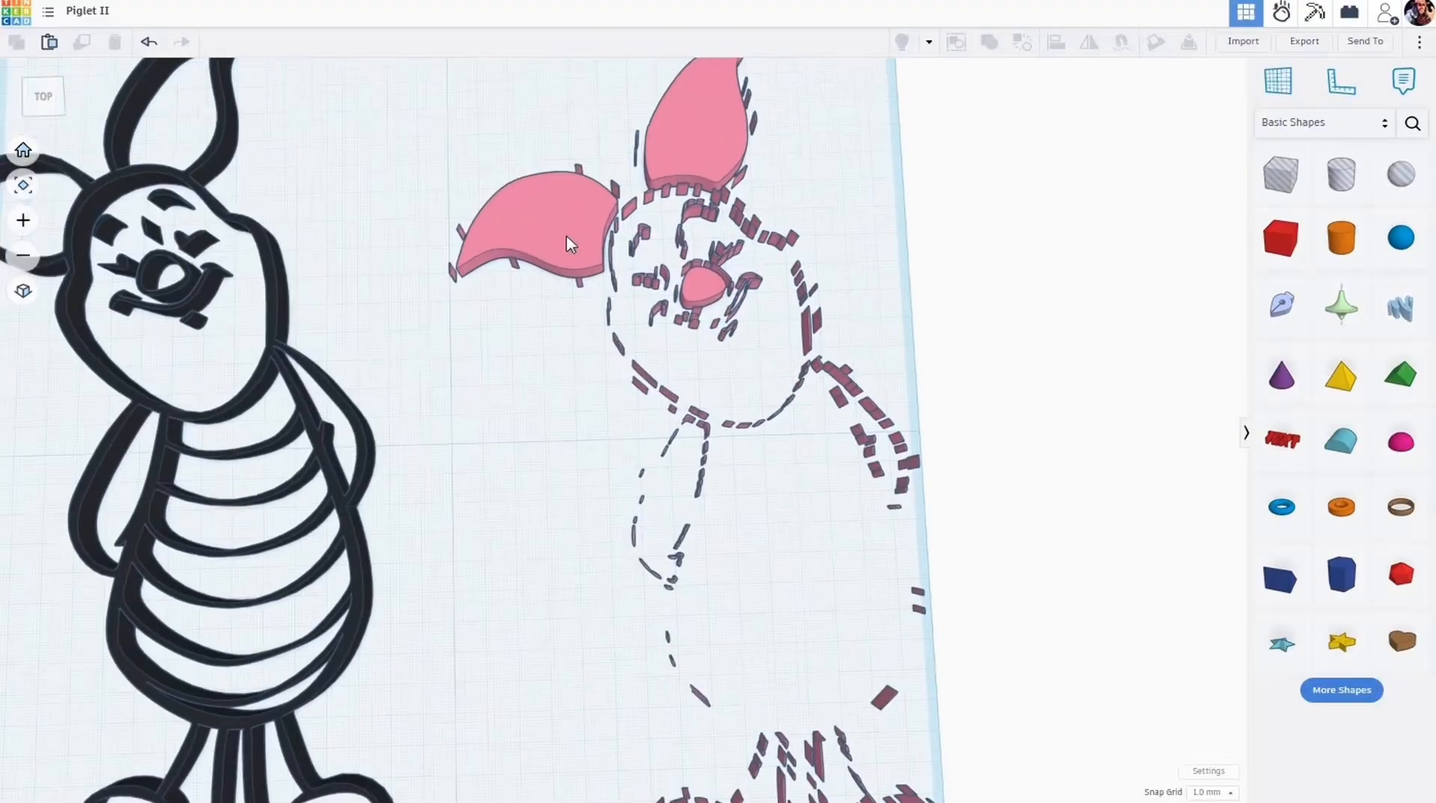
scroll(571, 243, "up", 1)
scroll(571, 243, "up", 6)
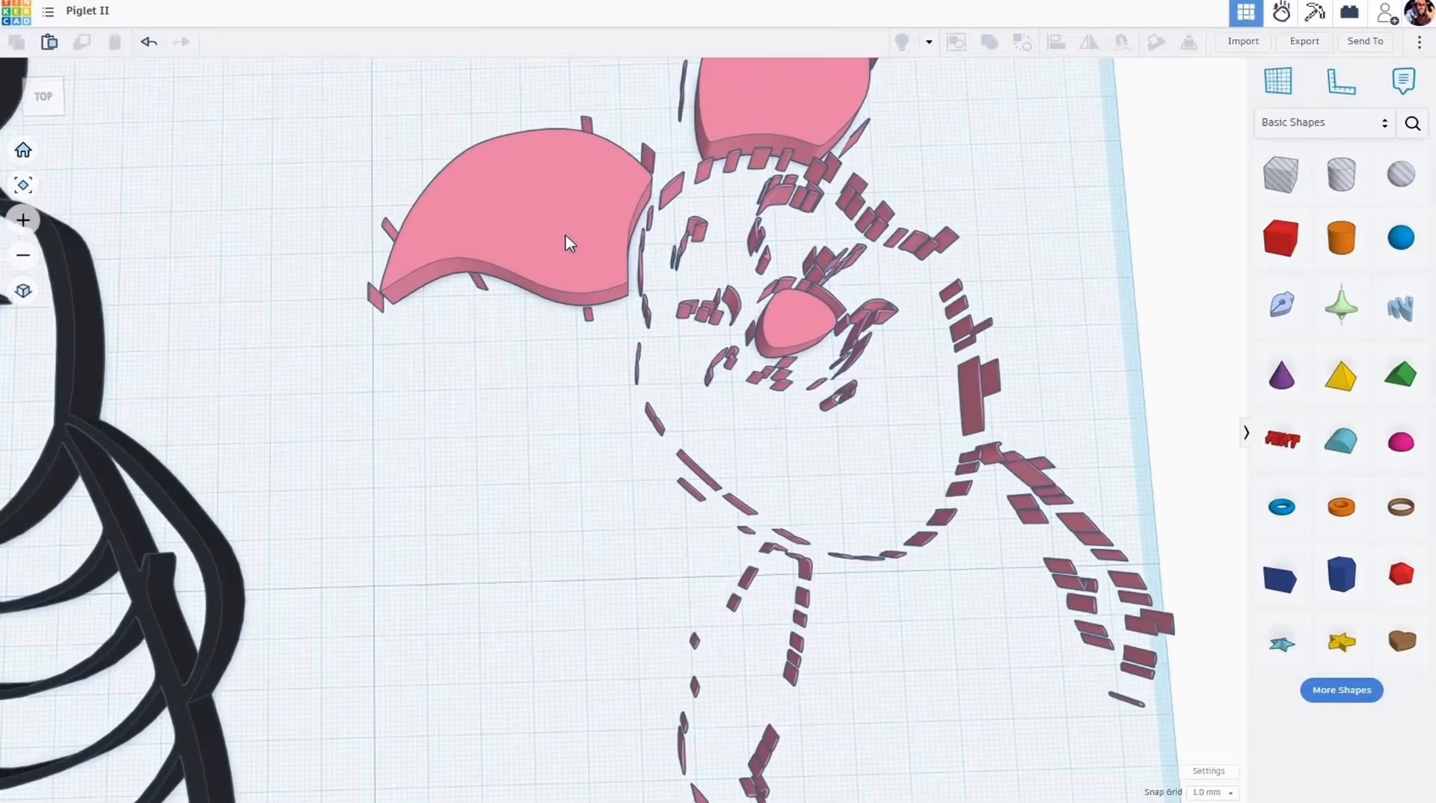